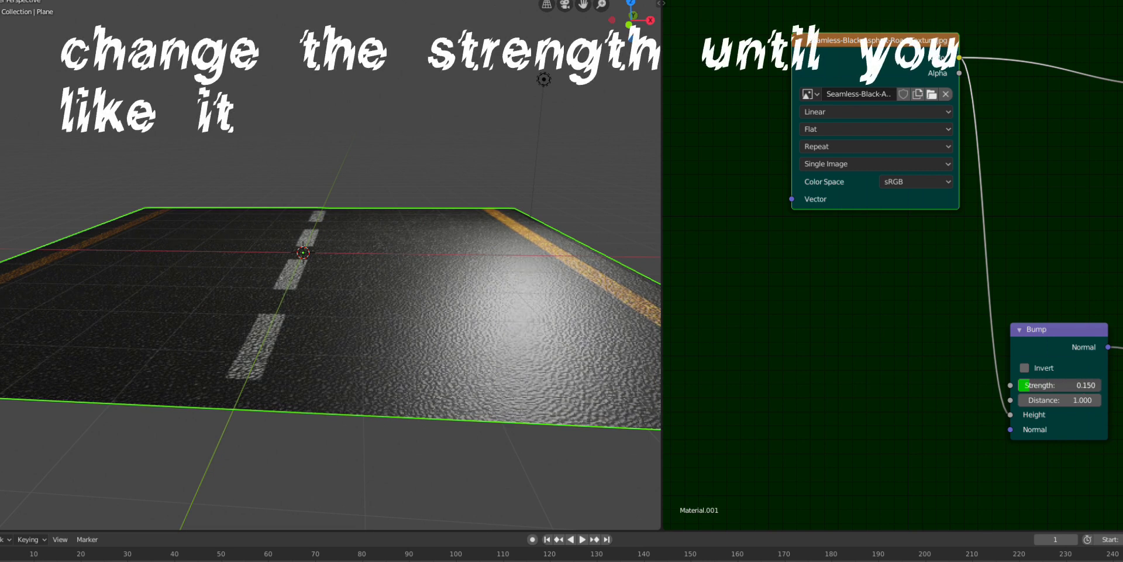
# Step: Add a Noise Texture node and connect its Color output to the Principled BSDF's Roughness
pyautogui.hotkey('shift', 'a')
pyautogui.click(353, 130)
pyautogui.write('noi')
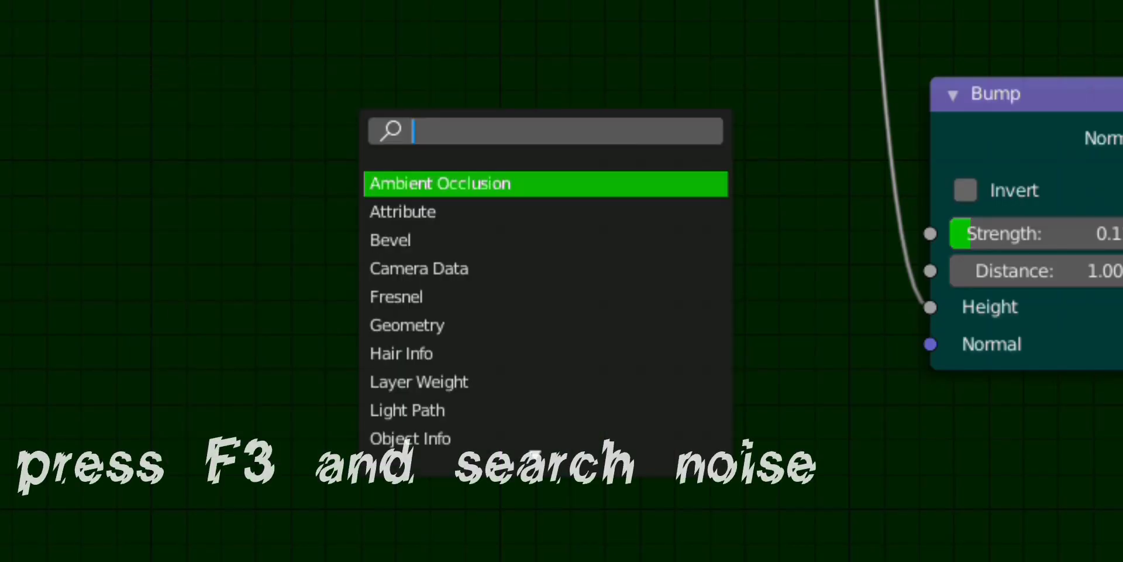
pyautogui.press('Return')
pyautogui.click(364, 61)
pyautogui.moveTo(516, 298); pyautogui.dragTo(781, 195)
# Step: Add a ColorRamp node and insert it into the link between the Noise Texture and the Principled BSDF's Roughness
pyautogui.hotkey('shift', 'a')
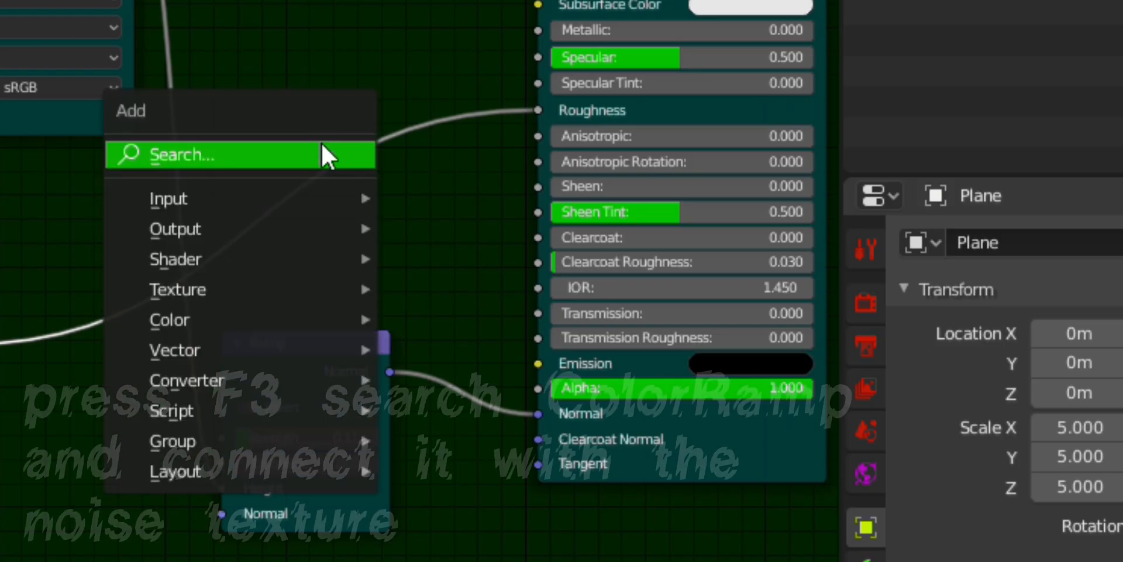
pyautogui.click(678, 213)
pyautogui.write('col')
pyautogui.press('Return')
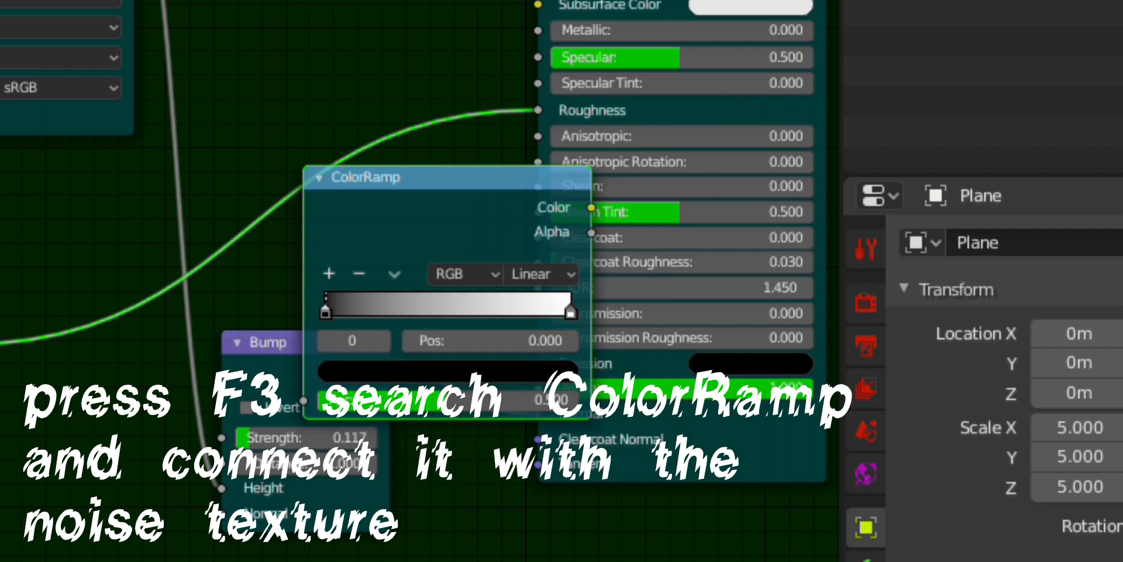
pyautogui.click(261, 240)
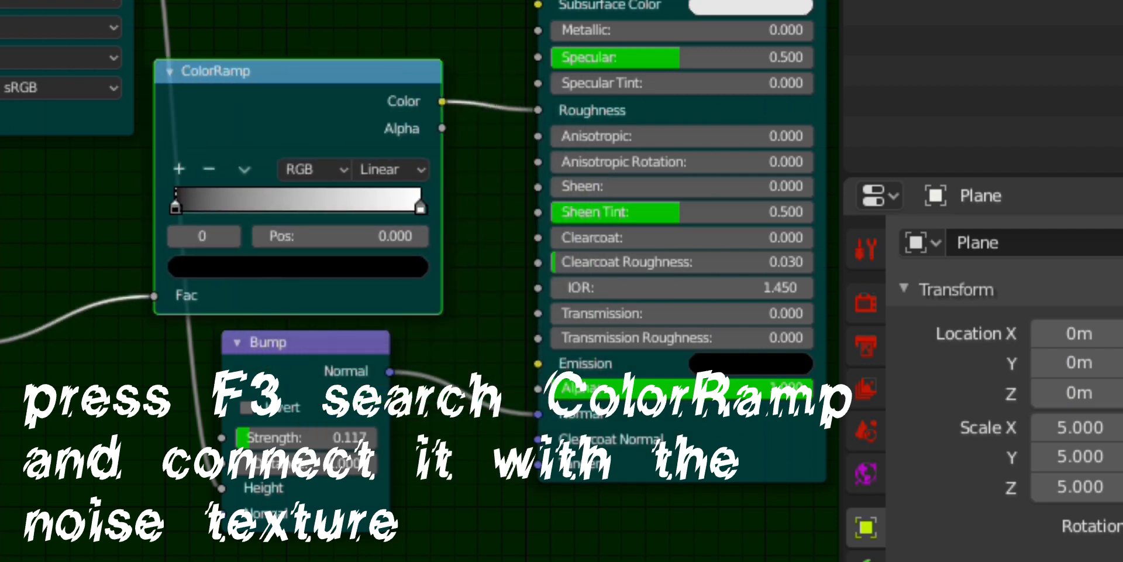
# Step: Move the ColorRamp's black stop to position 0.491 and set the Noise Texture's detail to 16
pyautogui.moveTo(176, 203); pyautogui.dragTo(277, 242)
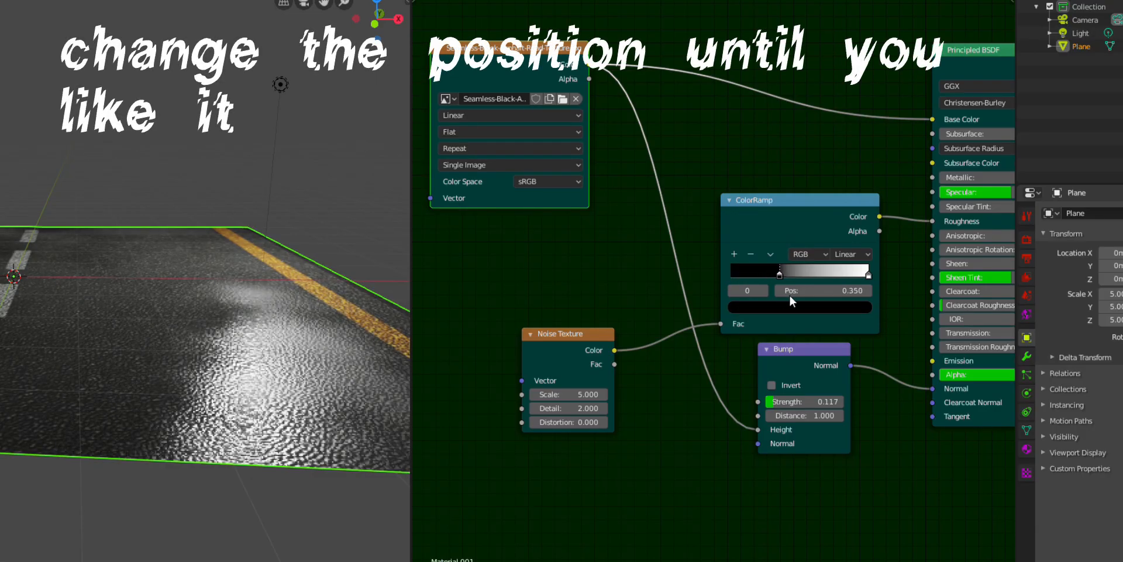
pyautogui.moveTo(788, 294); pyautogui.dragTo(806, 293)
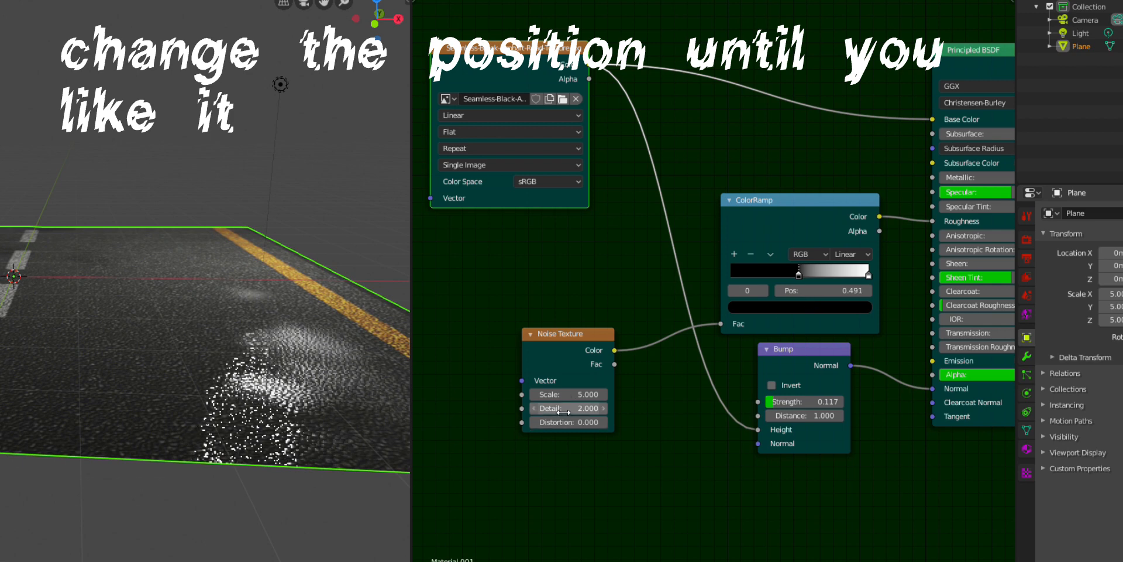
pyautogui.moveTo(564, 412); pyautogui.dragTo(696, 319)
# Step: Duplicate the road plane and move the copy 10 m along the Y axis to extend the road
pyautogui.moveTo(254, 364)
pyautogui.mouseDown(button='middle')
pyautogui.moveTo(284, 396)
pyautogui.moveTo(331, 383)
pyautogui.mouseUp(button='middle')
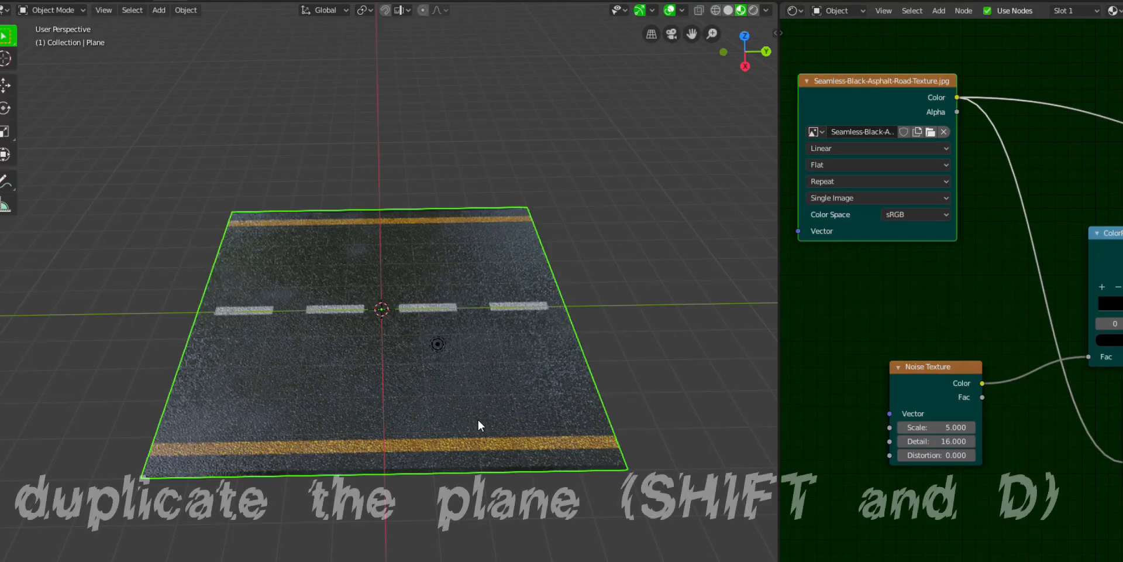
pyautogui.hotkey('shift', 'd')
pyautogui.press('y')
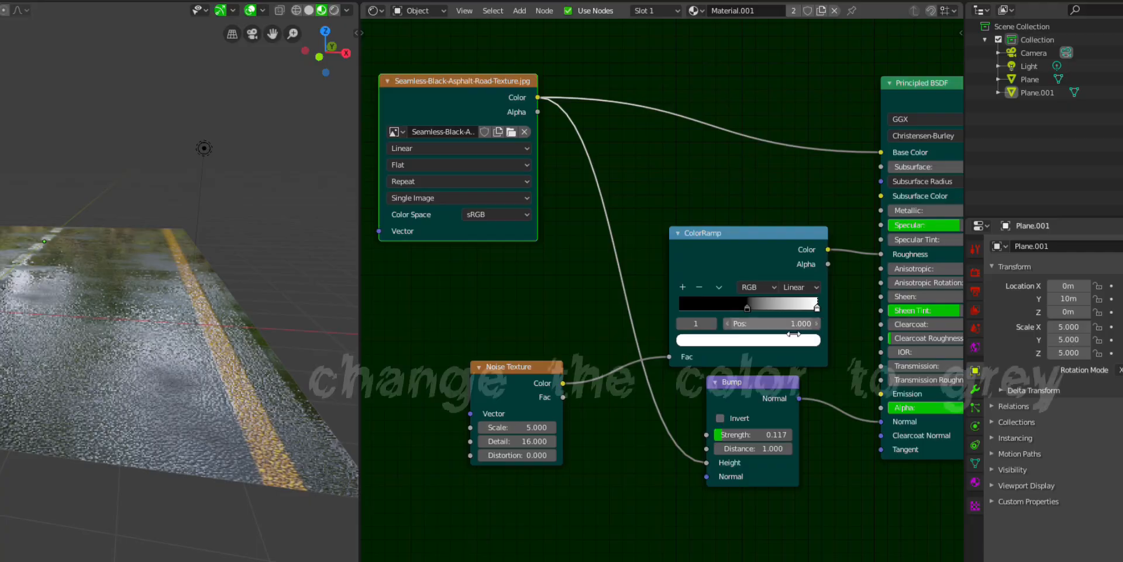
# Step: Change the color of the ColorRamp's white stop to grey
pyautogui.click(784, 341)
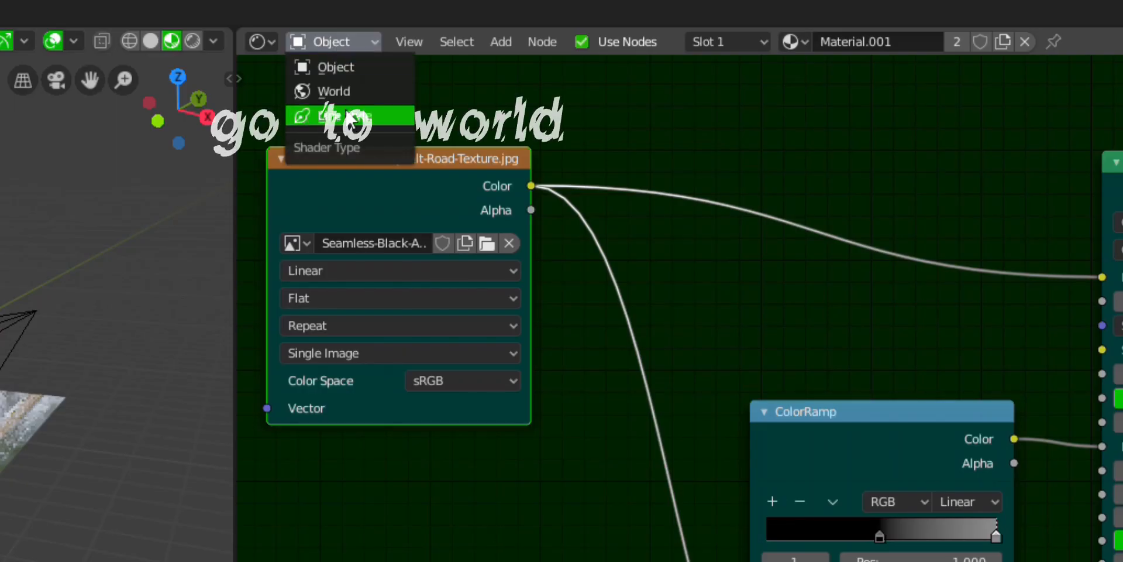
# Step: Switch the node editor to the World shader and add Texture Coordinate and Mapping nodes to the HDRI-HIGHLINE-013.jpg image
pyautogui.click(333, 92)
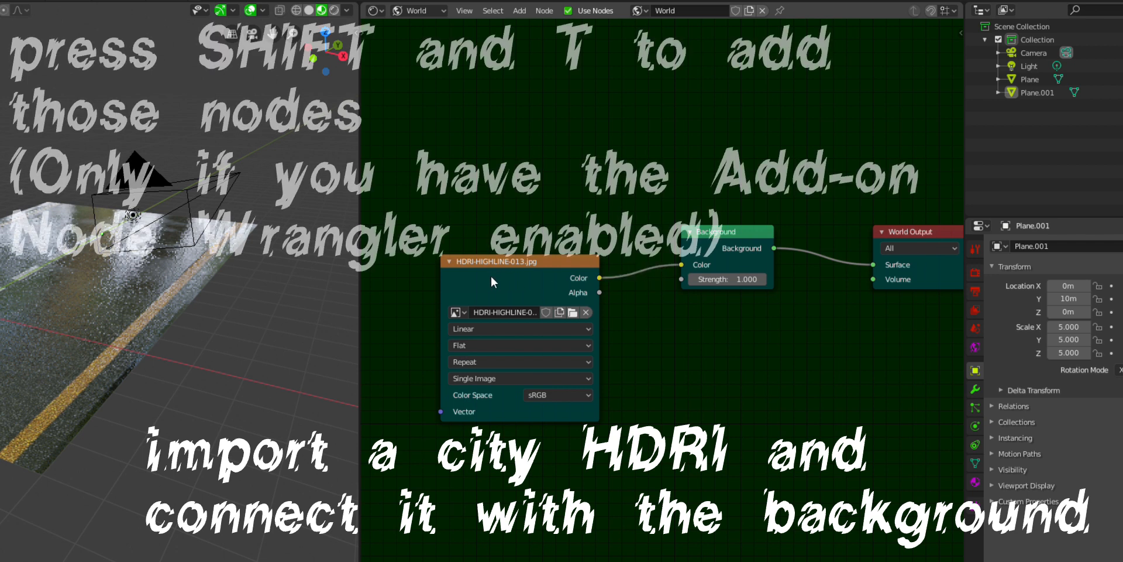
pyautogui.moveTo(493, 276); pyautogui.dragTo(568, 259, button='middle')
pyautogui.hotkey('ctrl', 't')
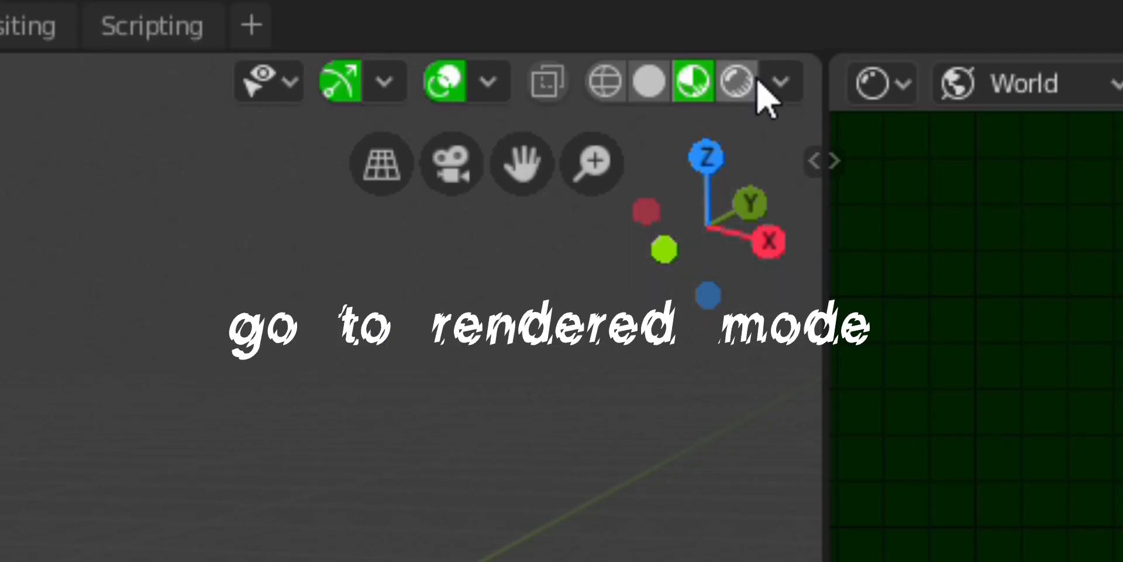
# Step: Switch the viewport to rendered shading and connect the Texture Coordinate's Generated output to the Mapping node's Vector input
pyautogui.click(762, 81)
pyautogui.click(738, 82)
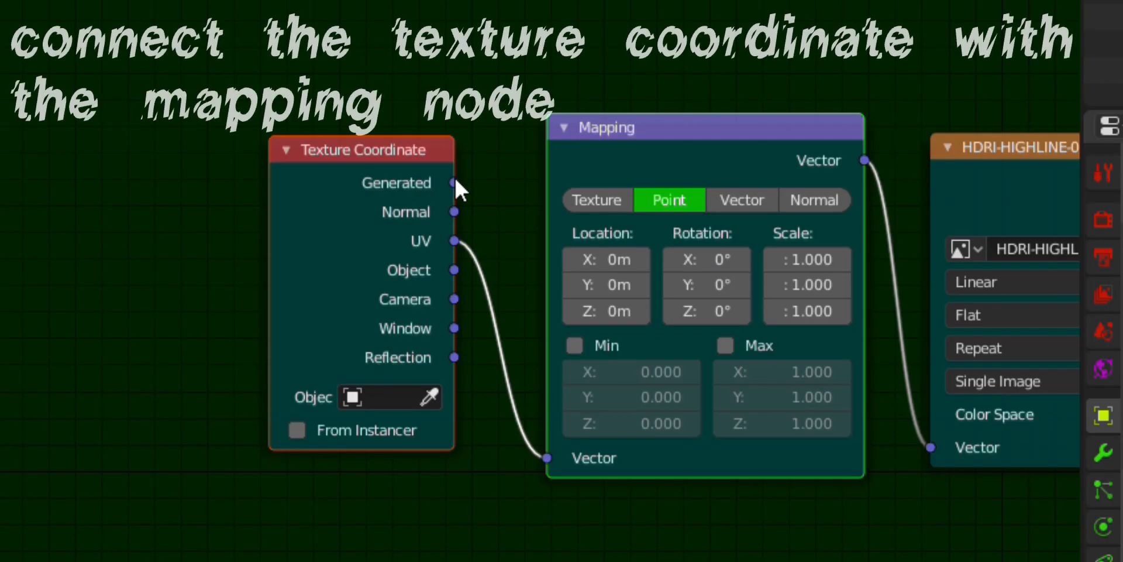
pyautogui.moveTo(455, 183); pyautogui.dragTo(553, 437)
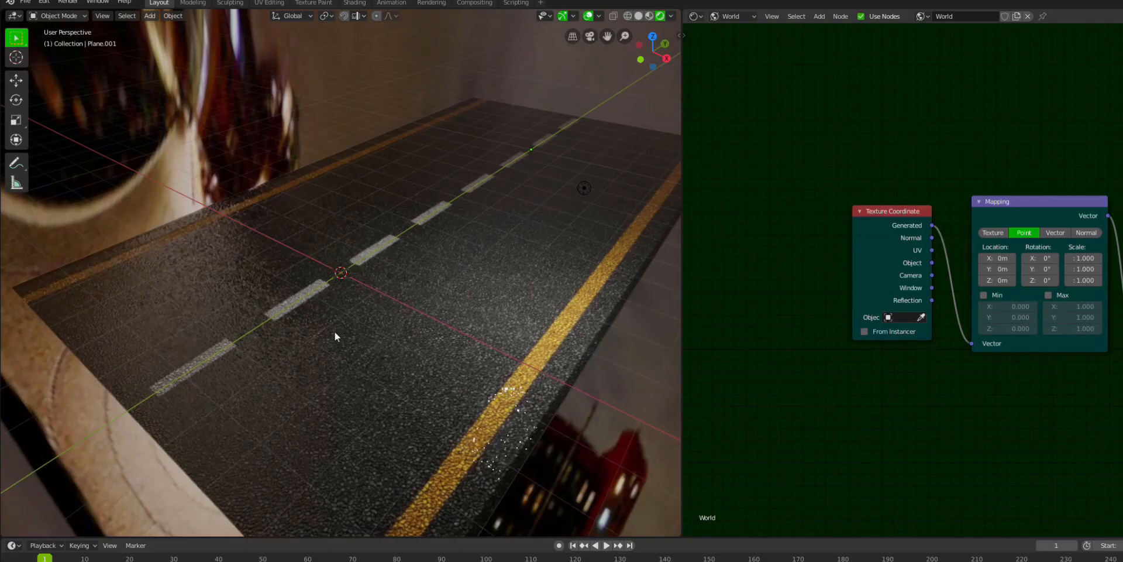
# Step: Frame a low close-up view along the road and align the camera to it
pyautogui.scroll(4, 324, 321)
pyautogui.moveTo(335, 331); pyautogui.dragTo(333, 303, button='middle')
pyautogui.scroll(-2, 327, 310)
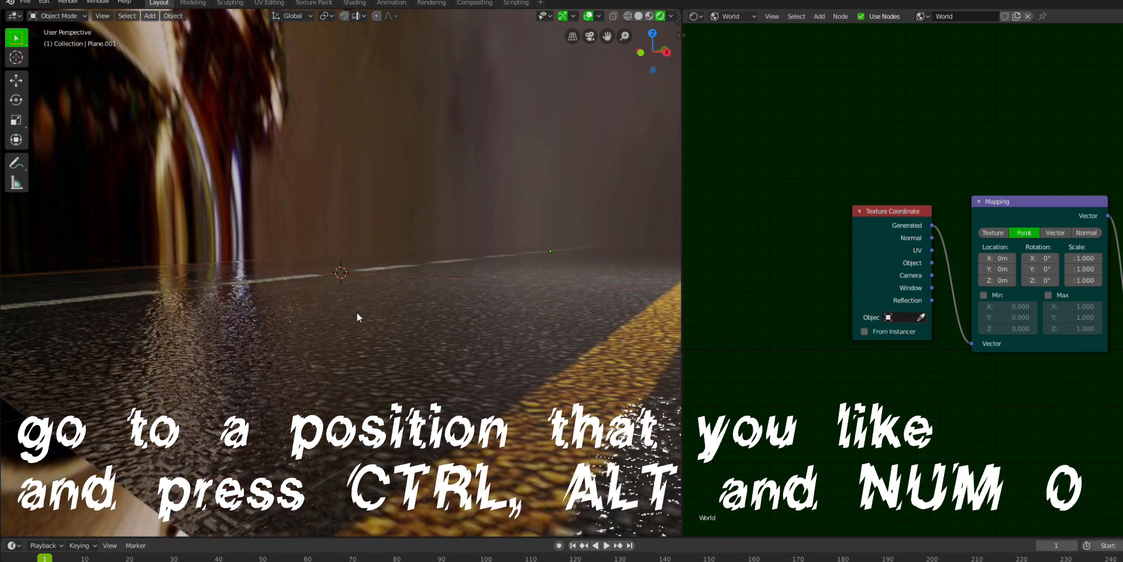
pyautogui.press('ctrl+alt+KP_0')
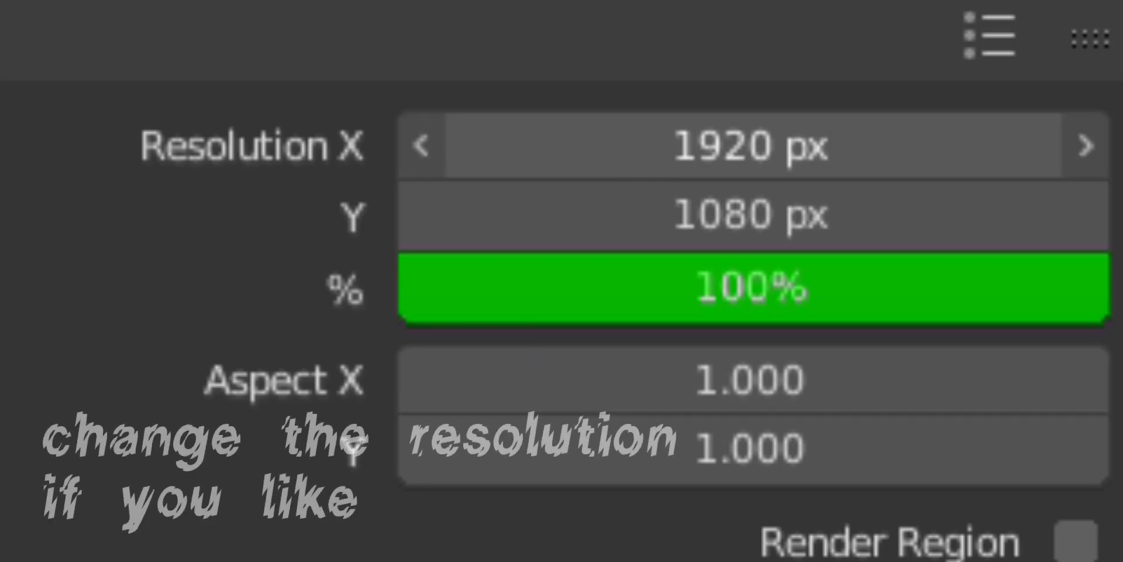
# Step: Set the render's horizontal resolution to 2560 px
pyautogui.click(752, 147)
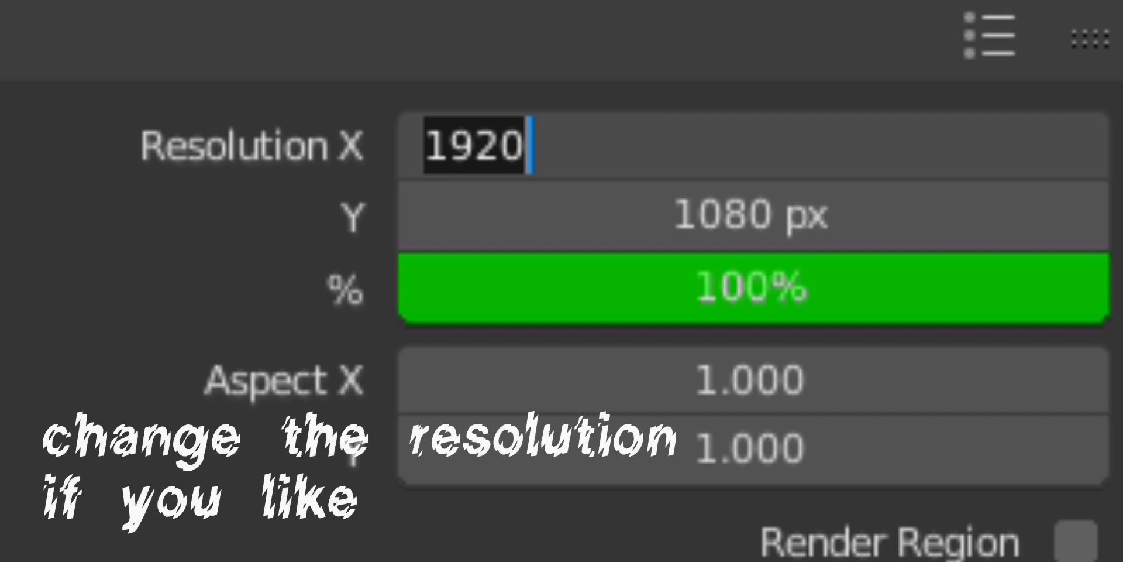
pyautogui.write('2560')
pyautogui.press('Return')
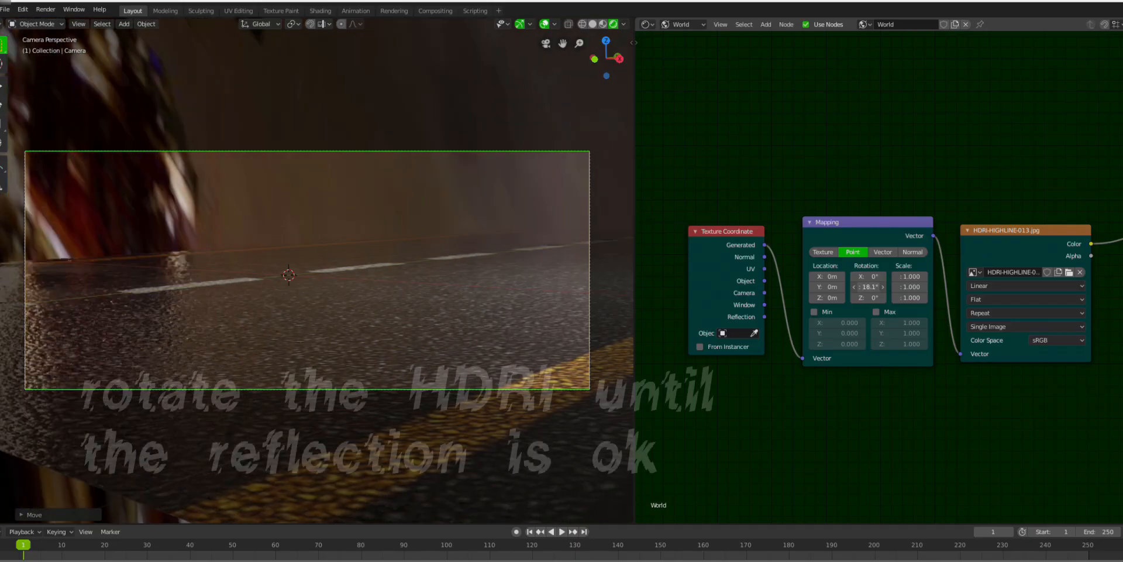
# Step: Rotate the HDRI about the Y axis in the Mapping node to place its reflections on the road
pyautogui.moveTo(869, 287); pyautogui.dragTo(930, 287)
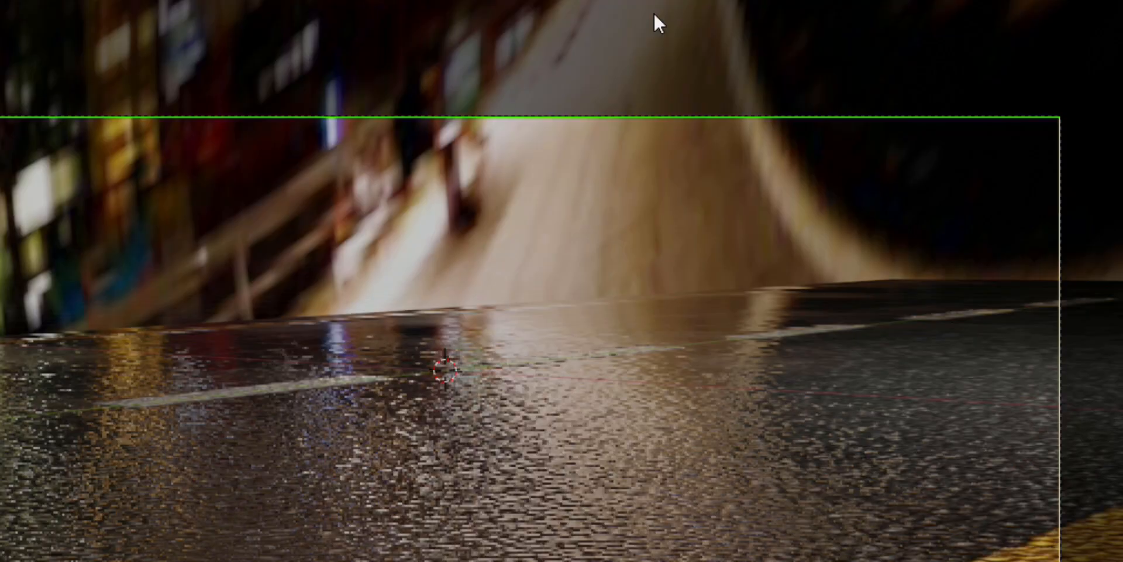
# Step: Add a plane for the city backdrop and create a new Object material for it in the node editor
pyautogui.hotkey('shift', 'a')
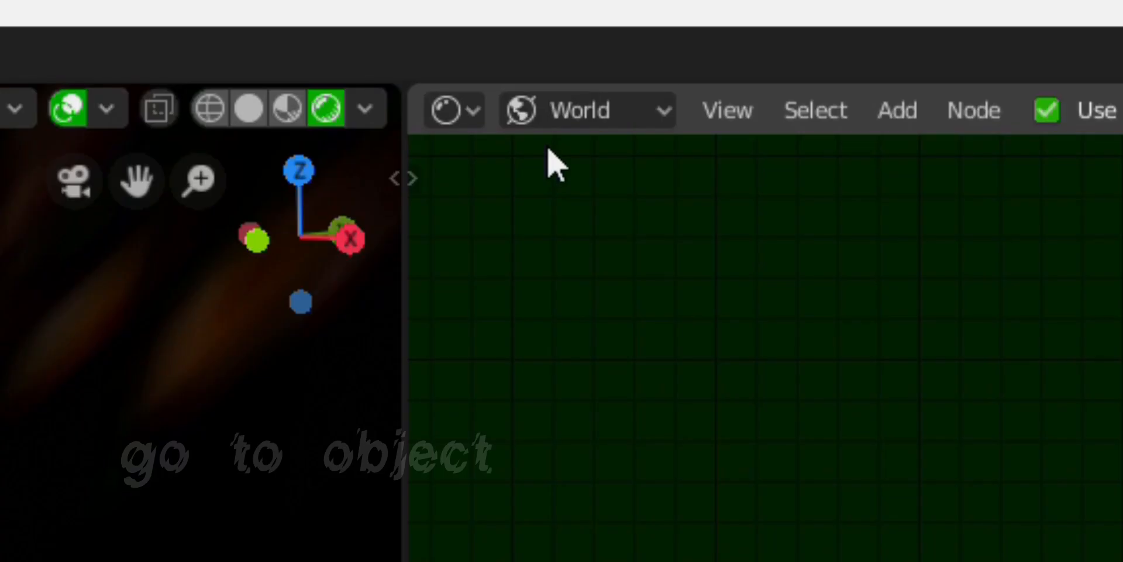
pyautogui.click(564, 111)
pyautogui.click(579, 155)
pyautogui.click(661, 93)
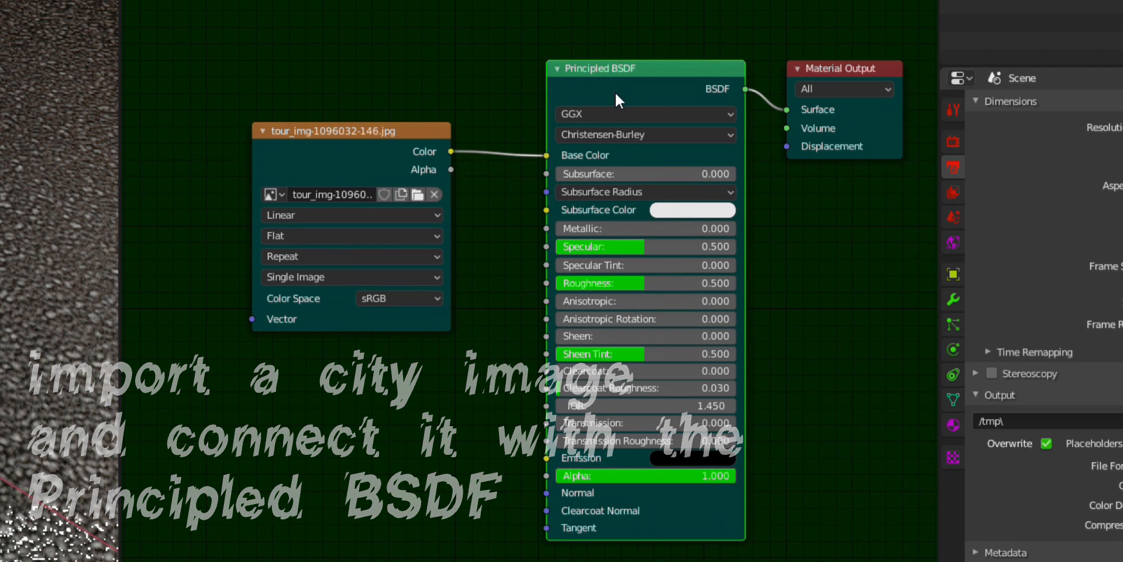
# Step: Switch the backdrop material's Principled BSDF node to an Emission shader
pyautogui.hotkey('shift', 's')
pyautogui.moveTo(621, 106)
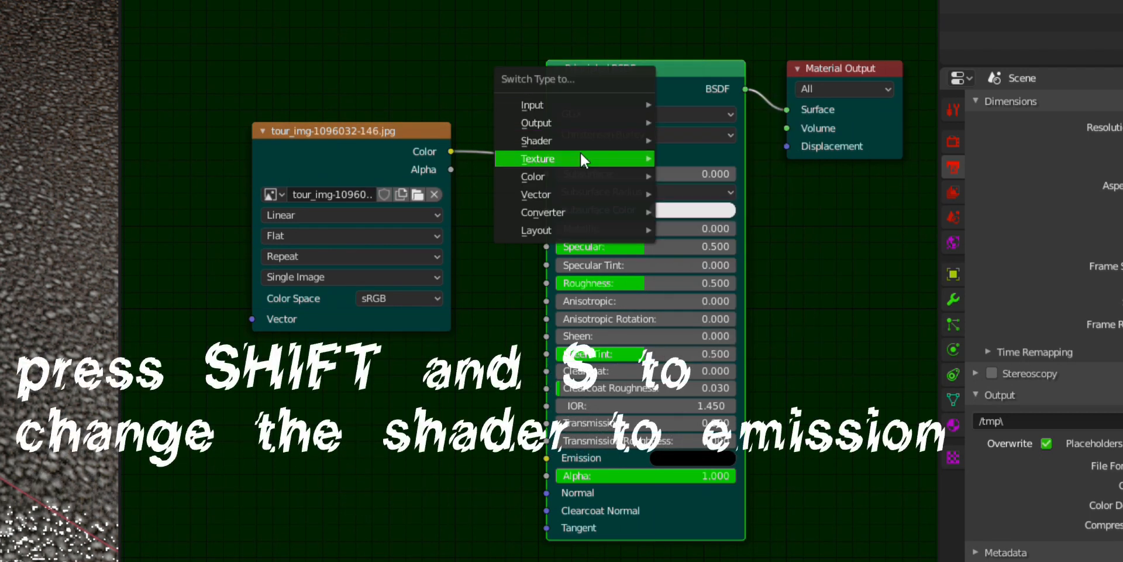
pyautogui.moveTo(600, 138)
pyautogui.click(699, 241)
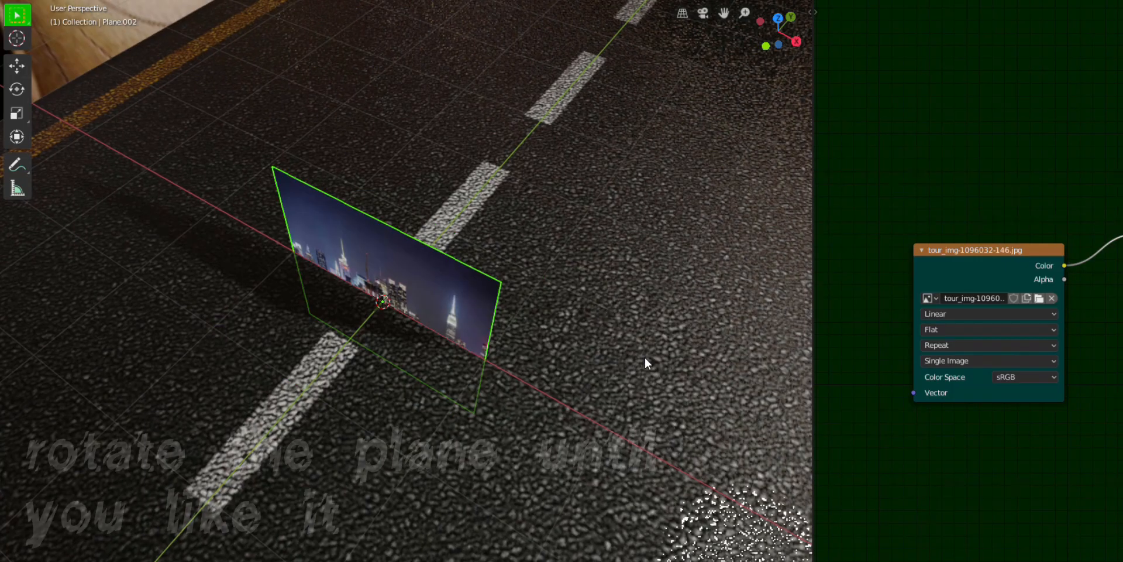
# Step: Rotate, enlarge and position the city image plane as a backdrop behind the road in the camera view
pyautogui.press('KP_0')
pyautogui.press('r')
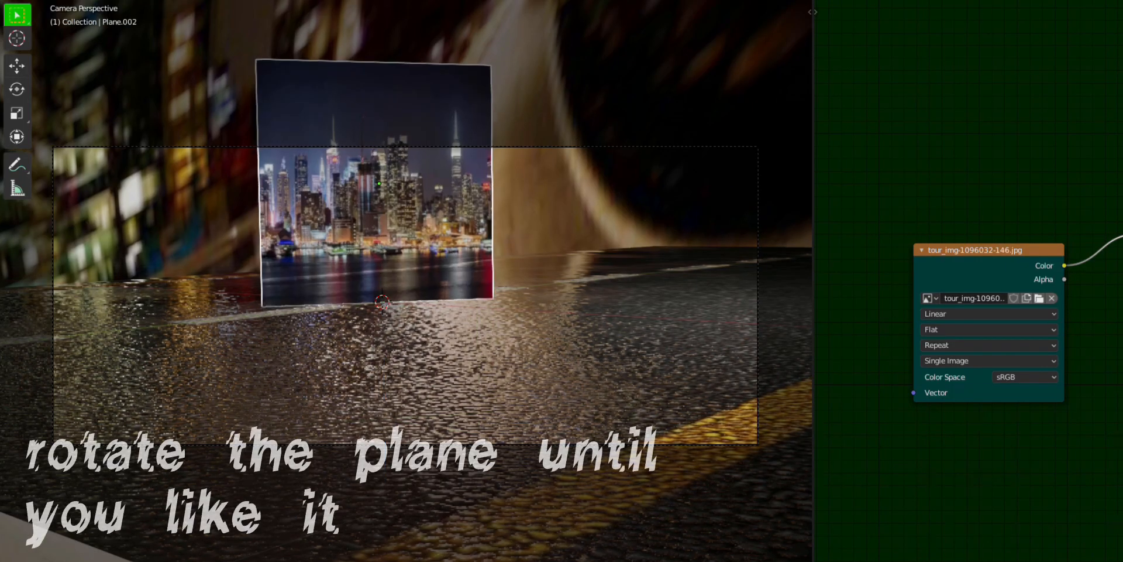
pyautogui.press('s')
pyautogui.scroll(-3, 405, 295)
pyautogui.press('r')
pyautogui.press('s')
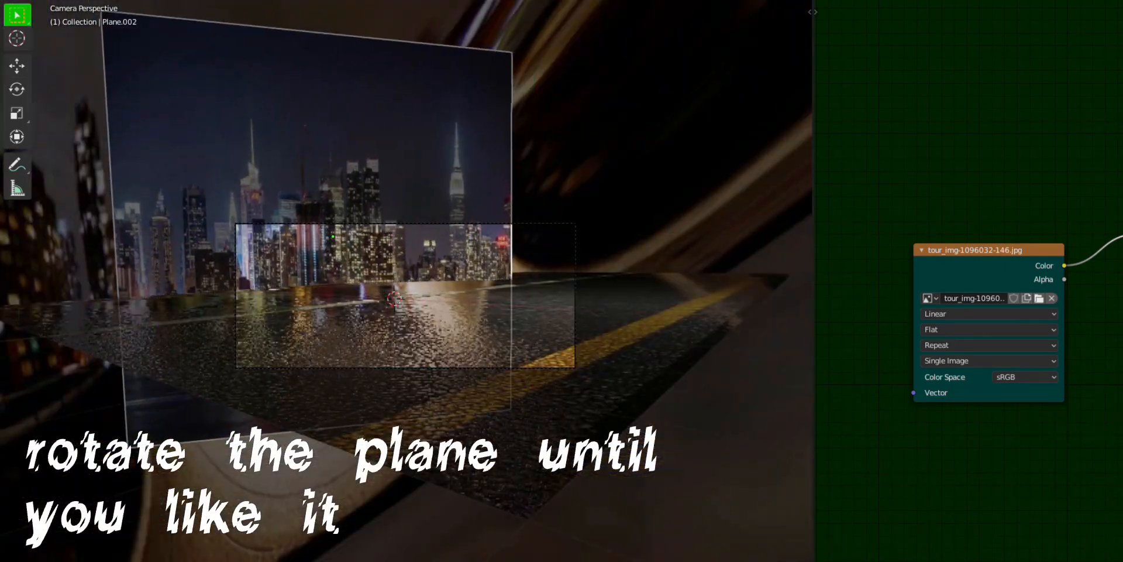
pyautogui.moveTo(404, 234); pyautogui.dragTo(526, 305, button='middle')
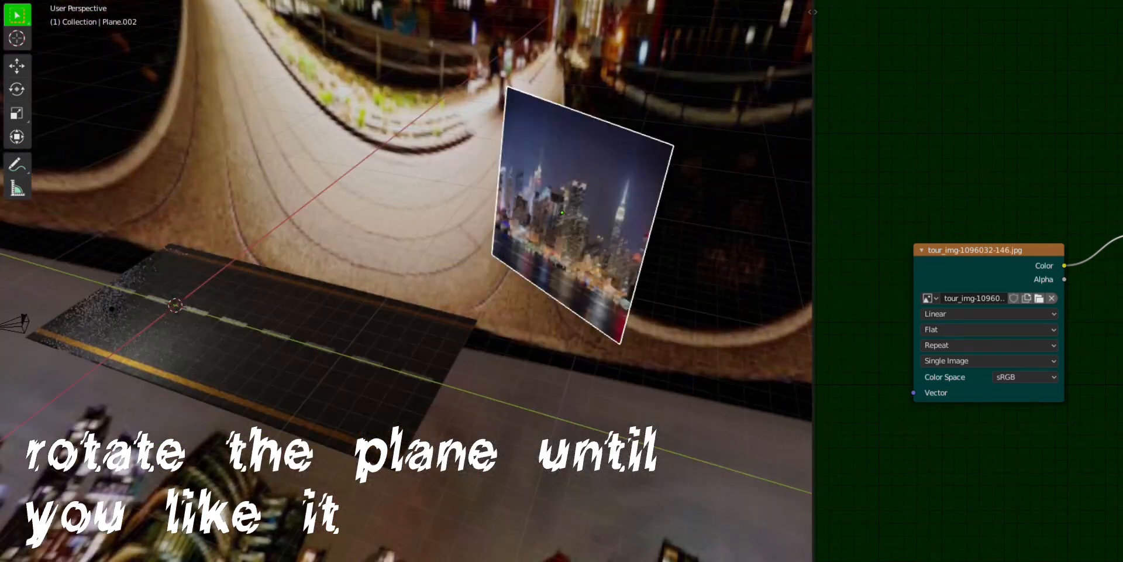
pyautogui.press('KP_0')
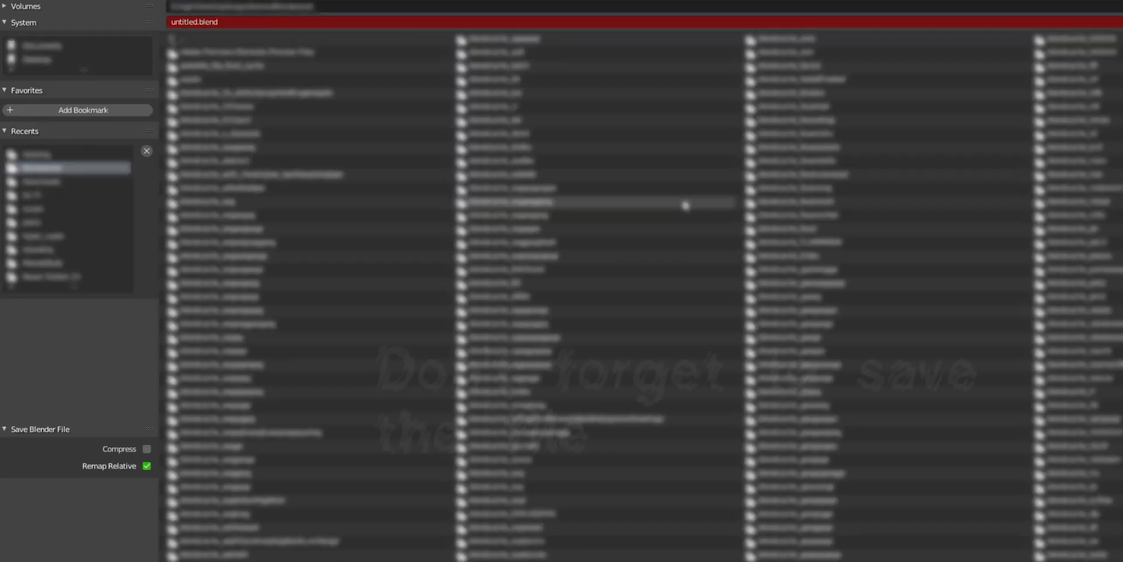
# Step: Open the Blender file's name for editing to save the scene
pyautogui.click(231, 23)
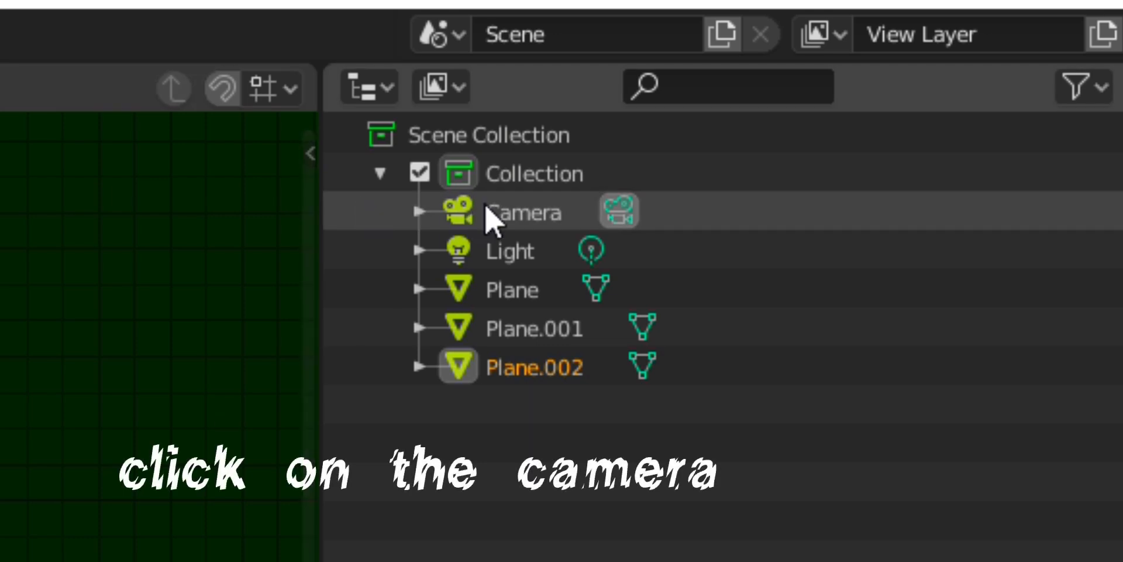
# Step: Enable depth of field on the camera and lower its F-Stop
pyautogui.click(489, 212)
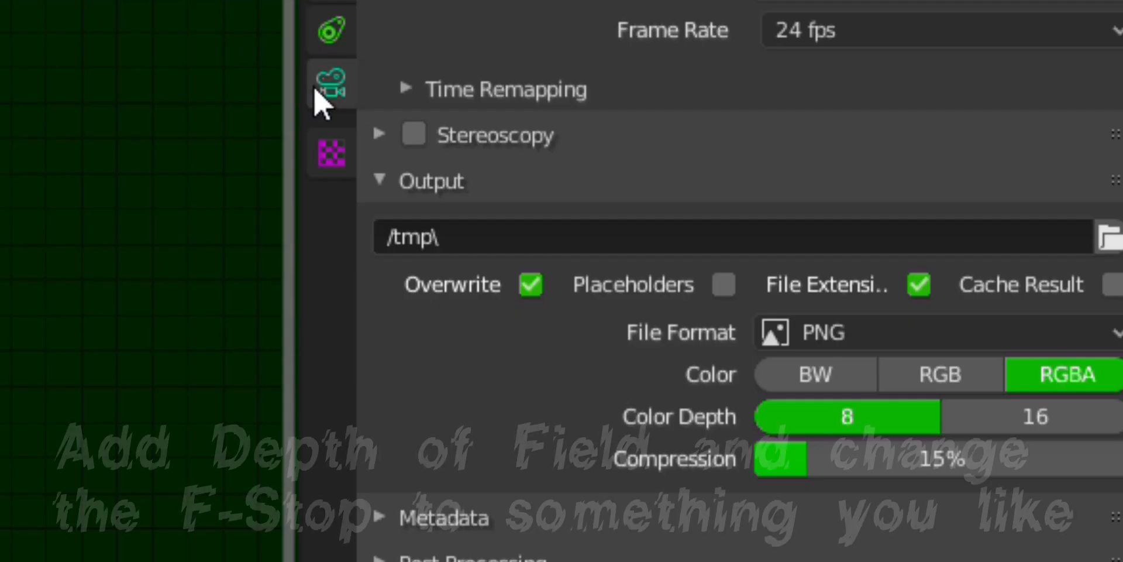
pyautogui.click(316, 91)
pyautogui.click(432, 49)
pyautogui.click(380, 45)
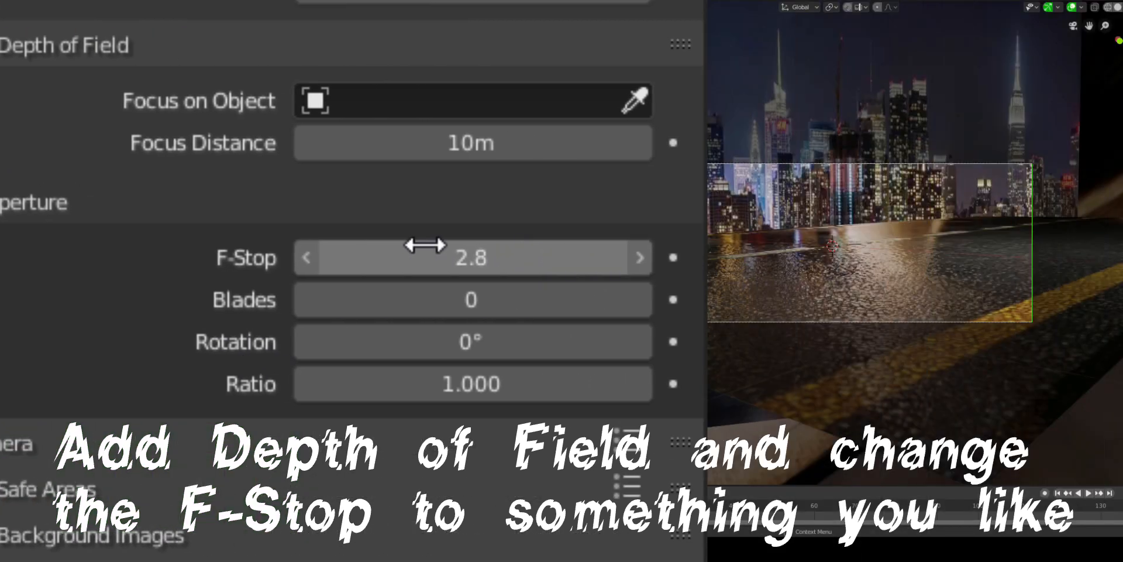
pyautogui.moveTo(864, 253); pyautogui.dragTo(842, 253)
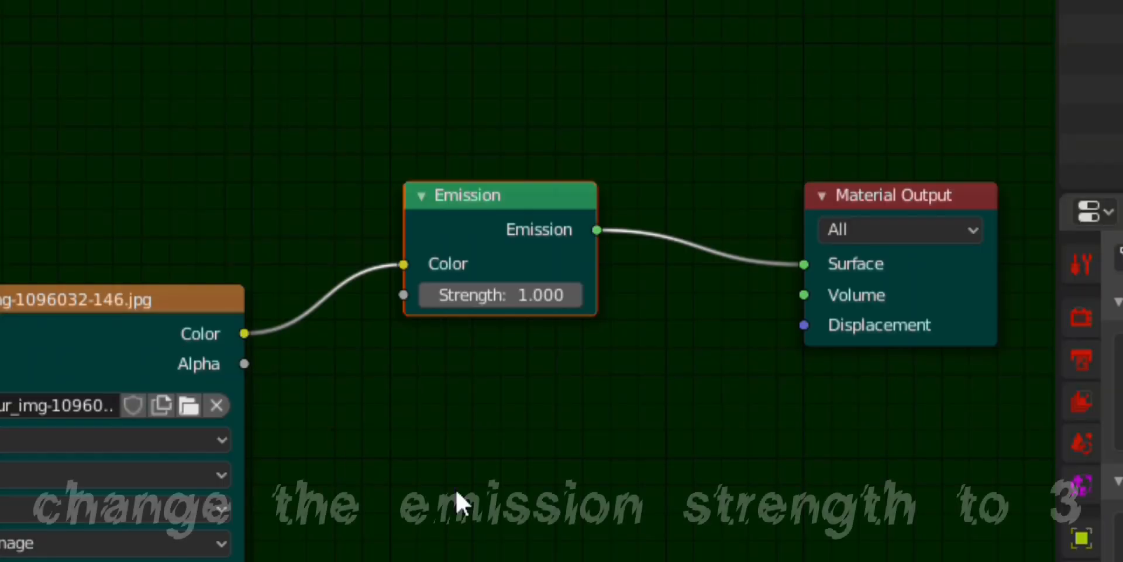
# Step: Set the strength of the city backdrop's Emission shader to 3
pyautogui.scroll(1, 459, 501)
pyautogui.click(538, 286)
pyautogui.write('3')
pyautogui.press('Return')
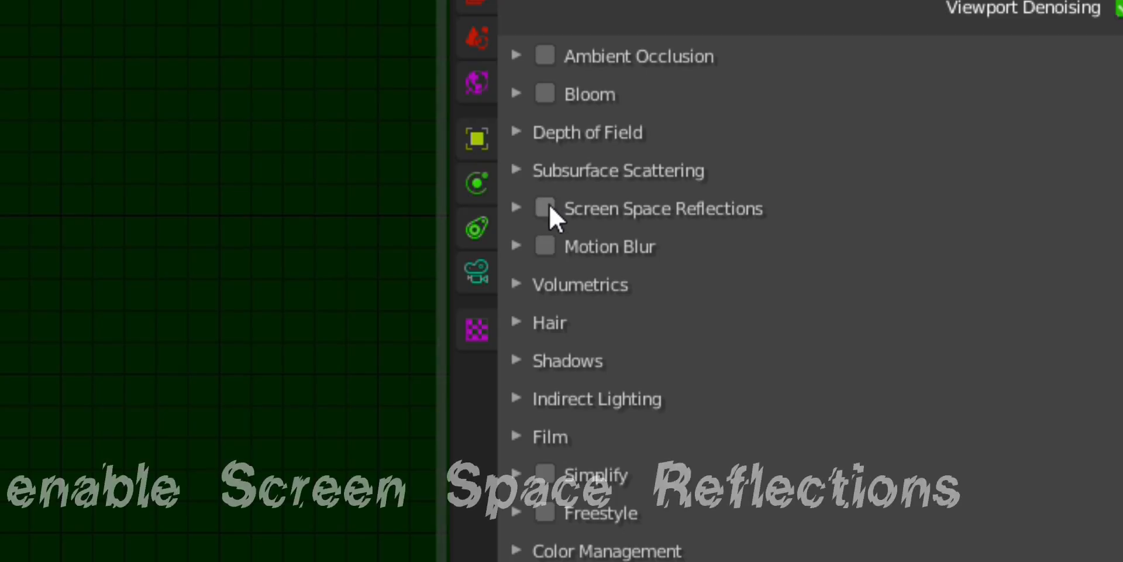
# Step: Enable Screen Space Reflections in the render settings
pyautogui.click(547, 206)
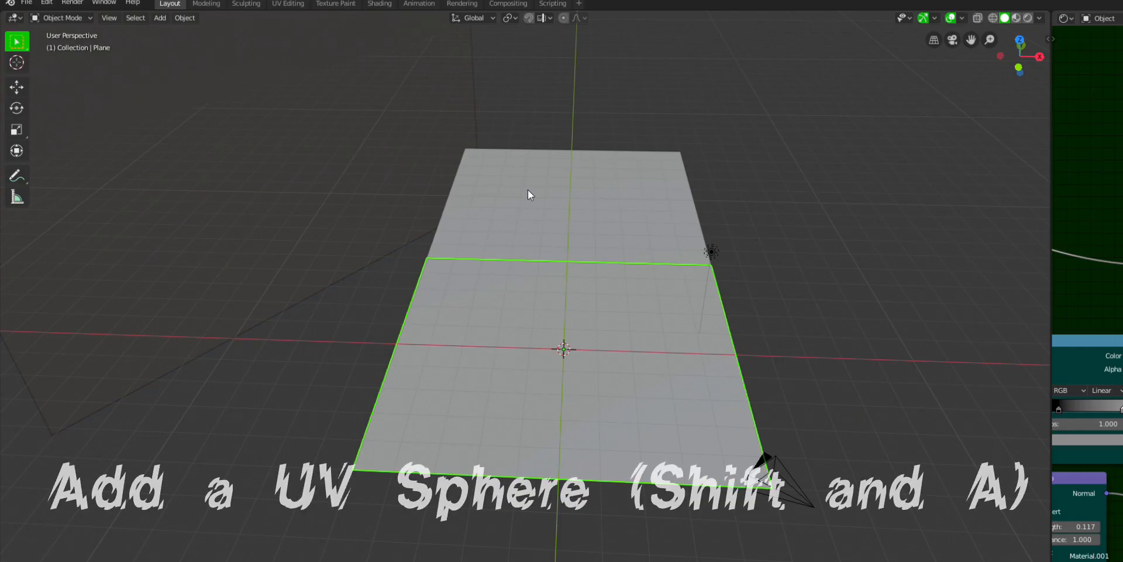
# Step: Add a UV sphere at the origin and move it up along the Z axis, high above the road
pyautogui.hotkey('shift', 'a')
pyautogui.moveTo(527, 189)
pyautogui.click(570, 224)
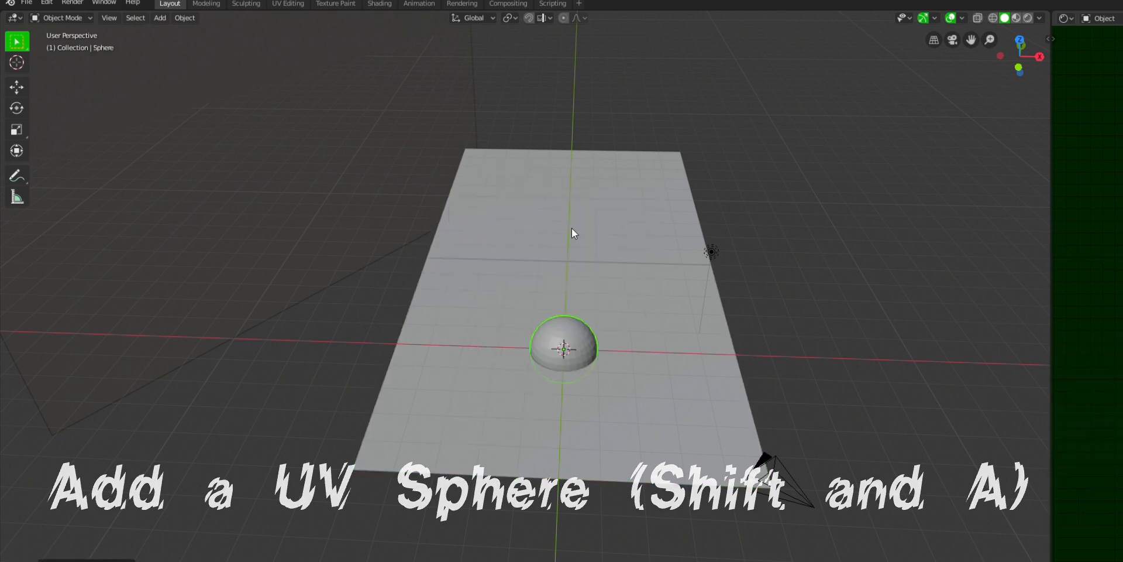
pyautogui.scroll(-3, 630, 360)
pyautogui.press('g')
pyautogui.press('z')
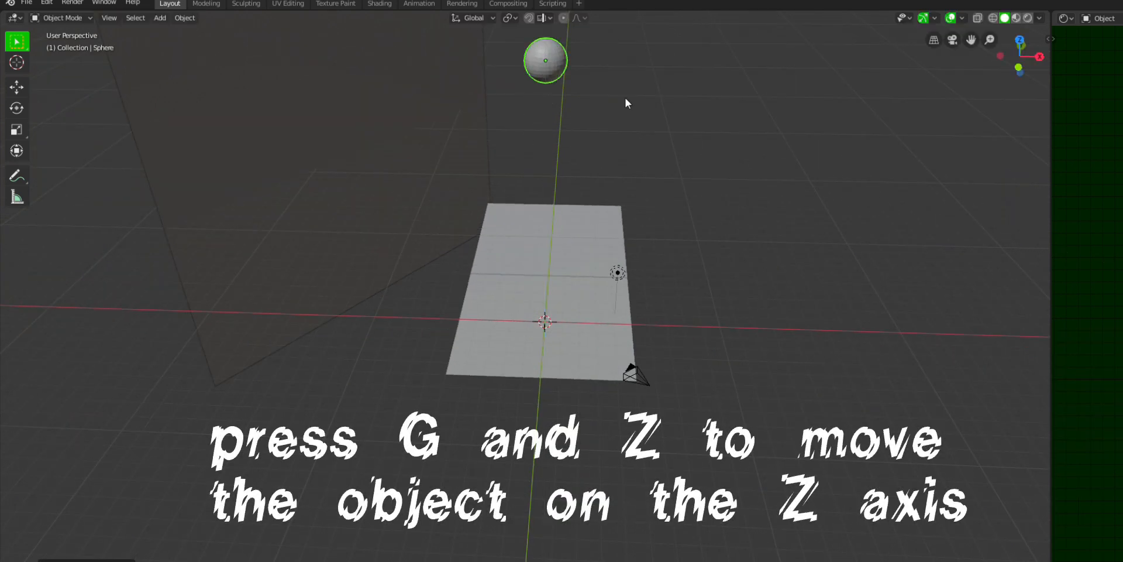
pyautogui.click(763, 153)
# Step: Scale the sphere up to several times its size, then flatten it along the Z axis
pyautogui.moveTo(767, 154); pyautogui.dragTo(719, 167, button='middle')
pyautogui.keyDown('shift'); pyautogui.moveTo(578, 136); pyautogui.dragTo(599, 184, button='middle'); pyautogui.keyUp('shift')
pyautogui.press('s')
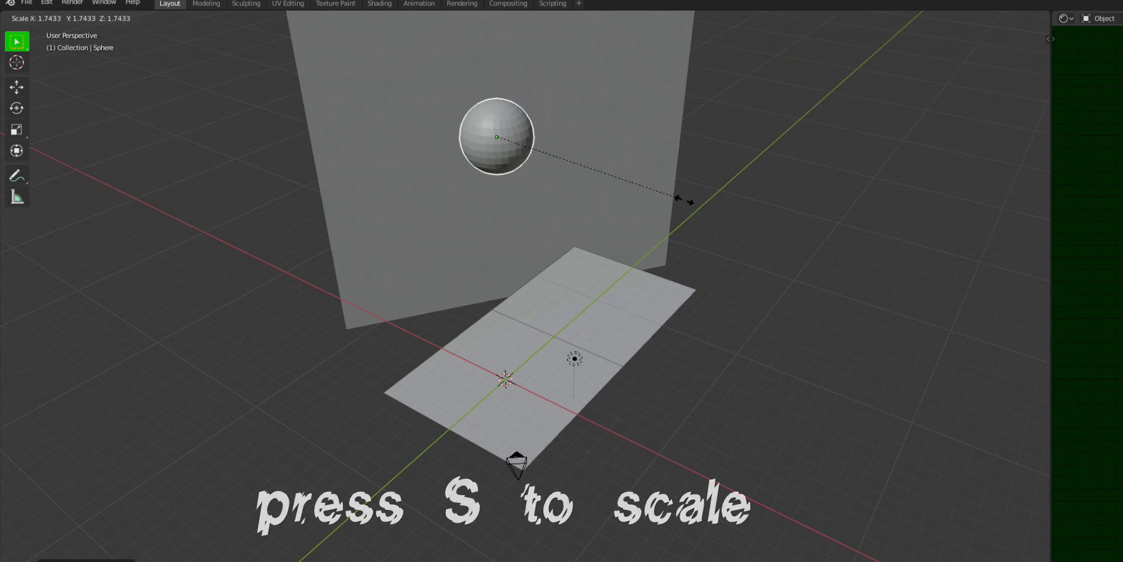
pyautogui.click(976, 228)
pyautogui.press('s')
pyautogui.press('z')
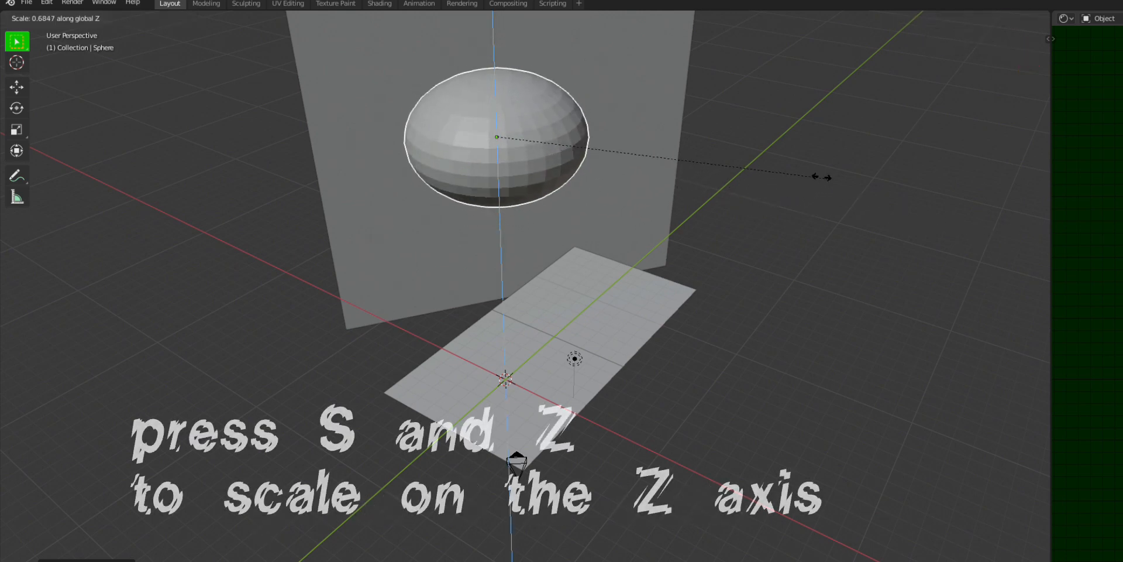
pyautogui.click(651, 130)
pyautogui.moveTo(781, 198); pyautogui.dragTo(725, 212, button='middle')
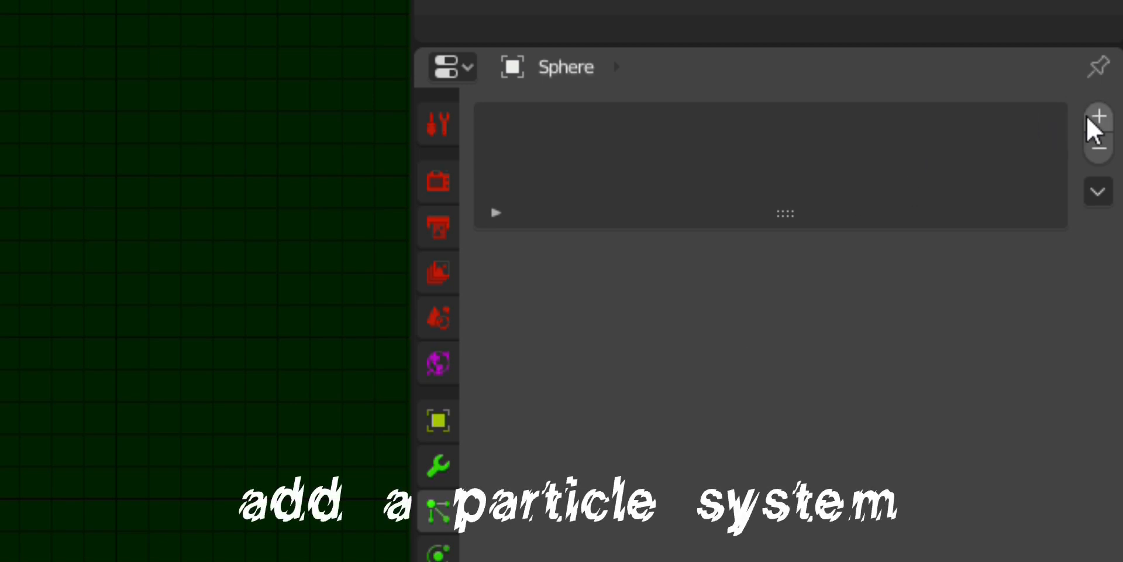
# Step: Add a particle system to the flattened sphere, preview it falling, and set the scene's end frame to 100
pyautogui.click(1088, 119)
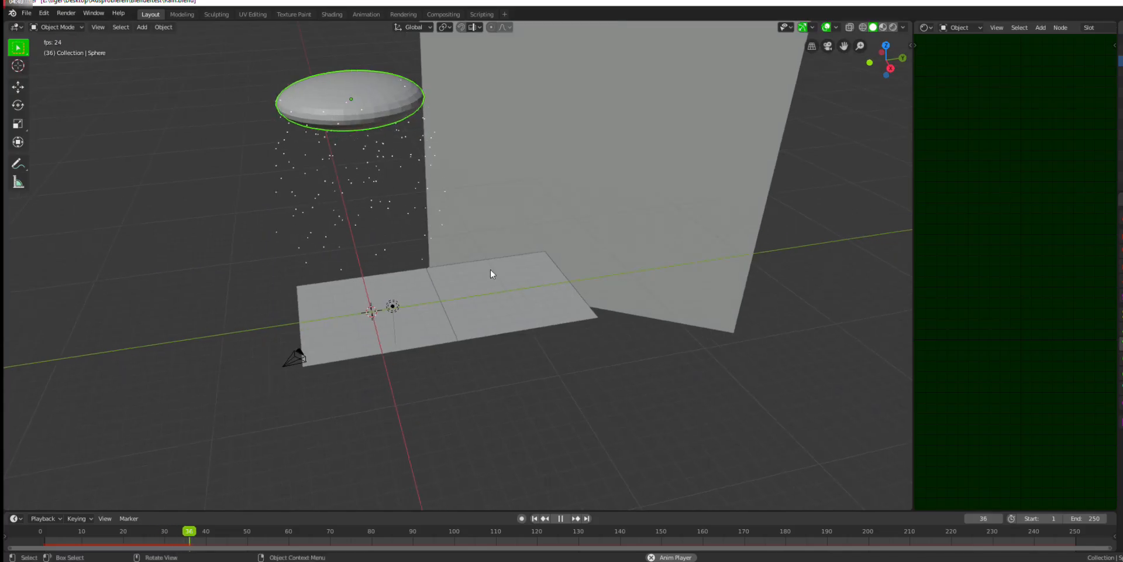
pyautogui.scroll(4, 448, 223)
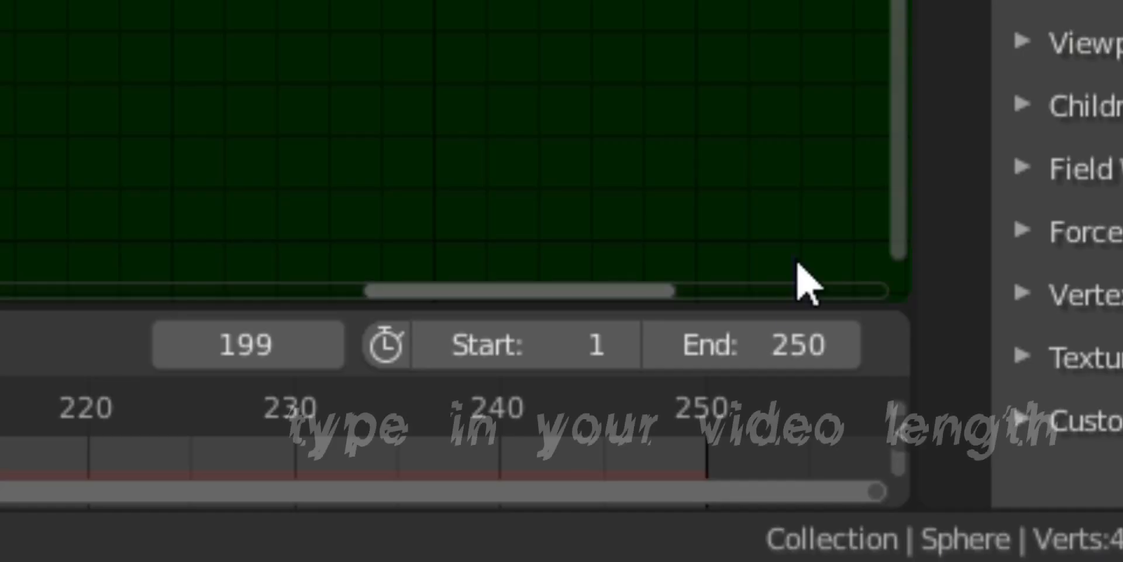
pyautogui.click(810, 363)
pyautogui.write('100')
pyautogui.press('Return')
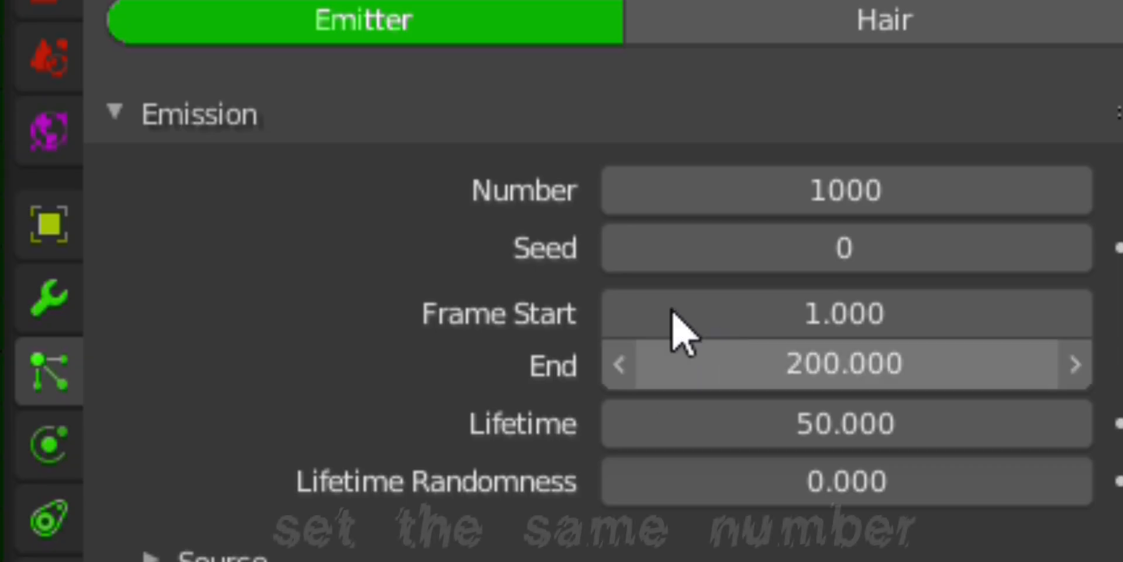
# Step: Set the particle emission's end frame to 100 and its number of particles to 10000
pyautogui.click(807, 365)
pyautogui.write('100')
pyautogui.press('Return')
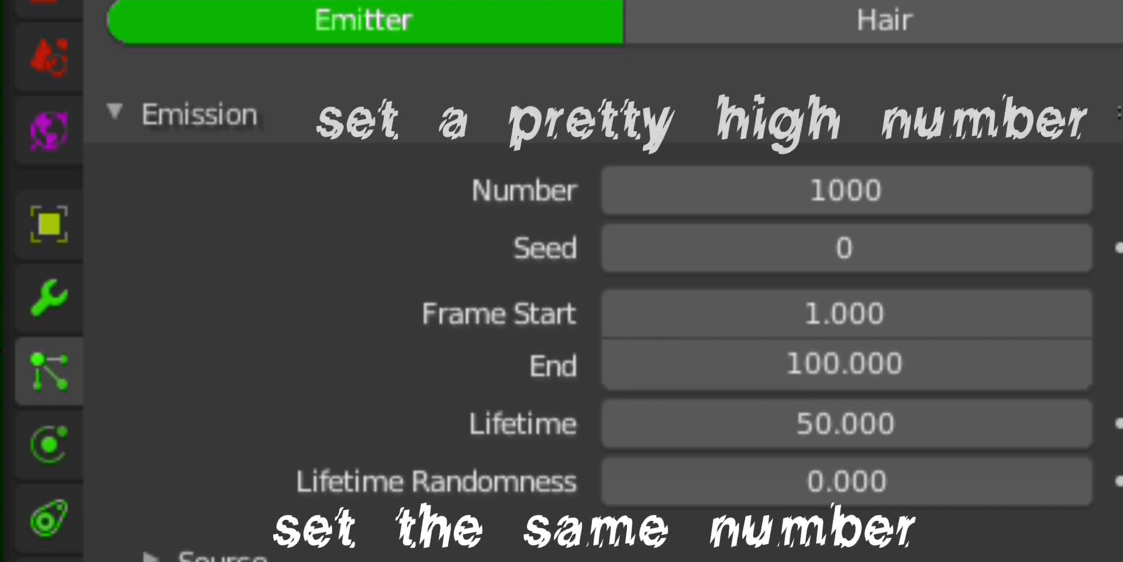
pyautogui.click(752, 183)
pyautogui.write('10000')
pyautogui.press('Return')
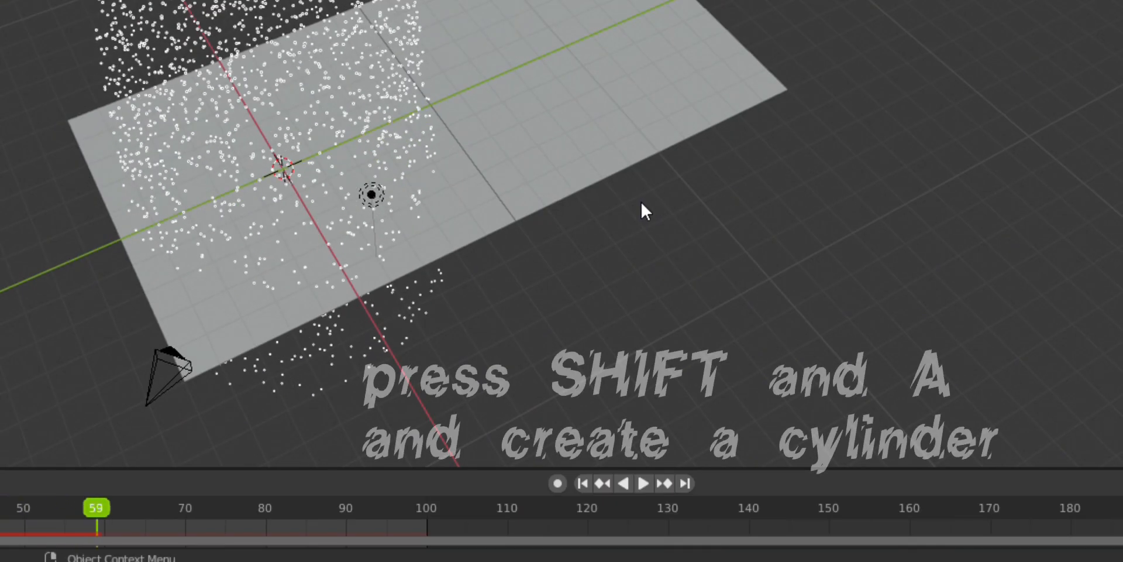
# Step: Add a cylinder mesh and move it along the Y axis, beyond the city backdrop and away from the road
pyautogui.hotkey('shift', 'a')
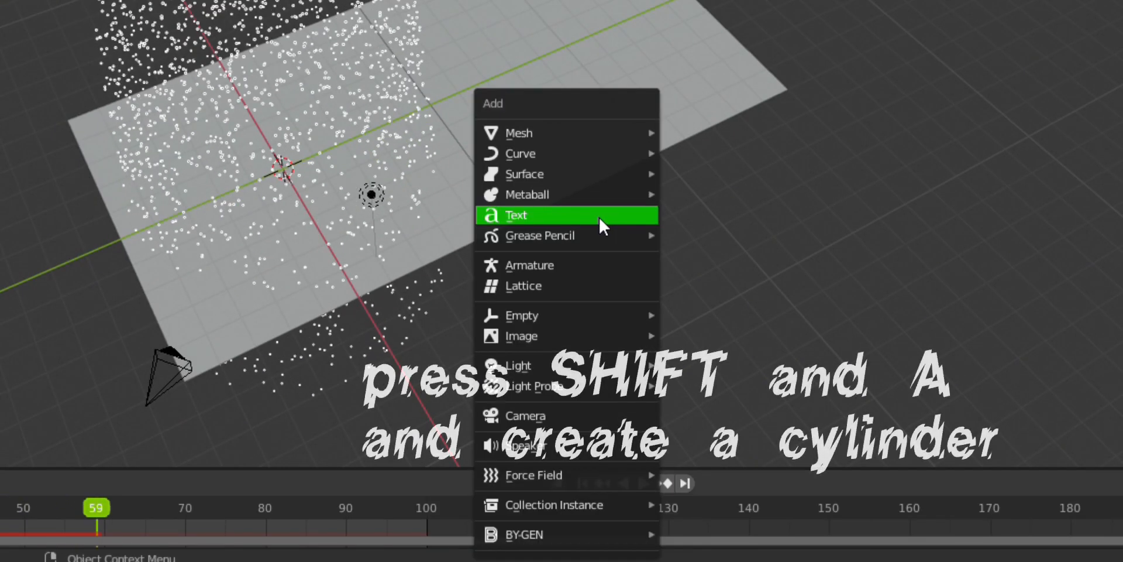
pyautogui.moveTo(594, 135)
pyautogui.click(671, 234)
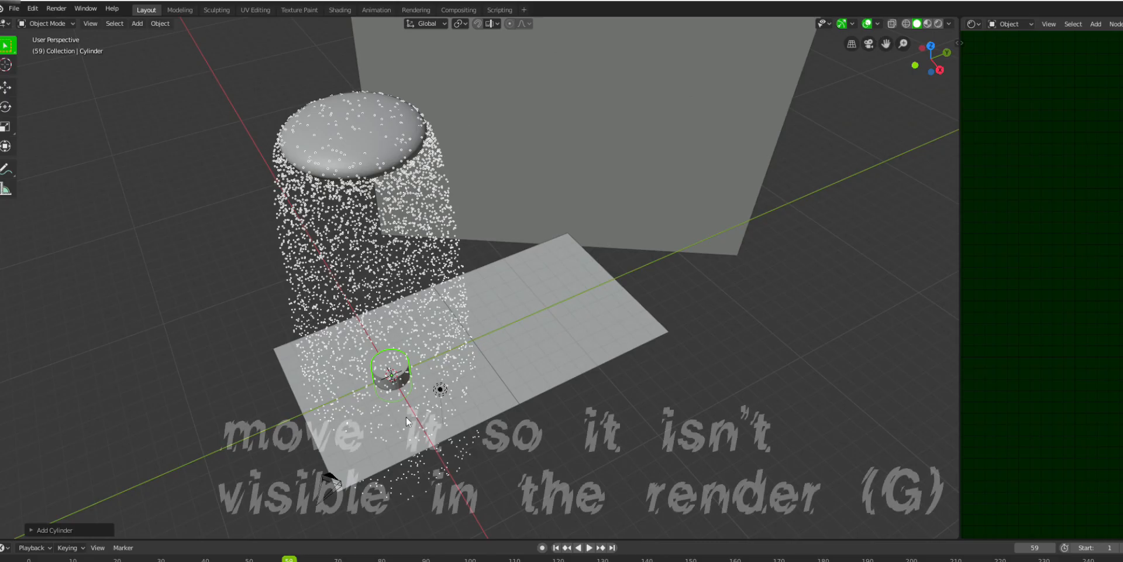
pyautogui.press('g')
pyautogui.press('y')
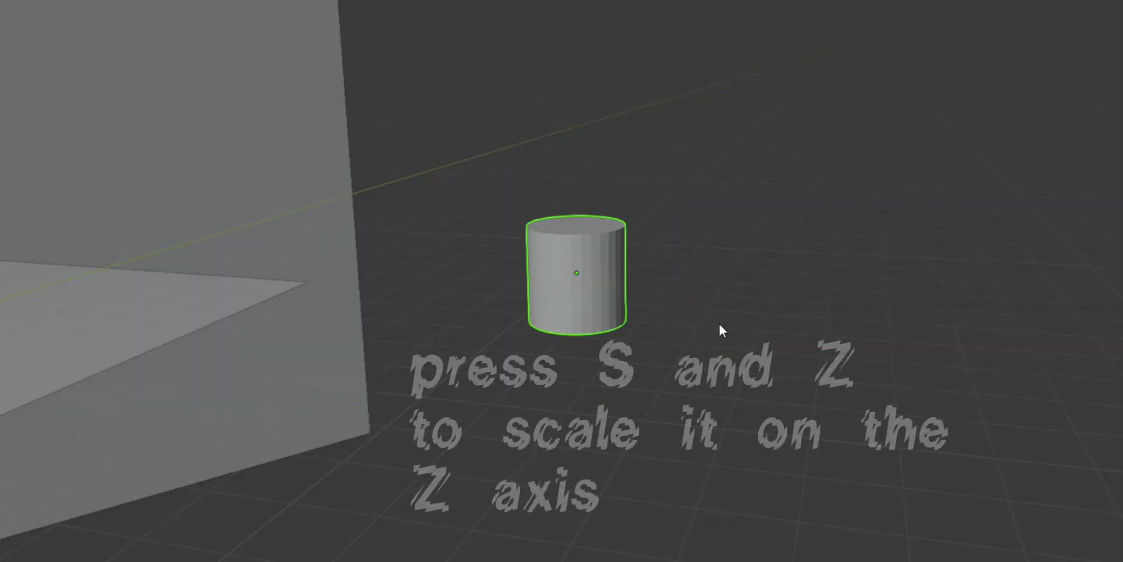
# Step: Stretch the cylinder along the Z axis into a tall column
pyautogui.press('s')
pyautogui.press('z')
pyautogui.click(1075, 250)
pyautogui.keyDown('shift'); pyautogui.moveTo(680, 173); pyautogui.dragTo(697, 268, button='middle'); pyautogui.keyUp('shift')
pyautogui.scroll(4, 640, 227)
# Step: Select the cylinder's top and bottom faces in Edit Mode, extrude them outward and scale them down into tapered ends
pyautogui.press('Tab')
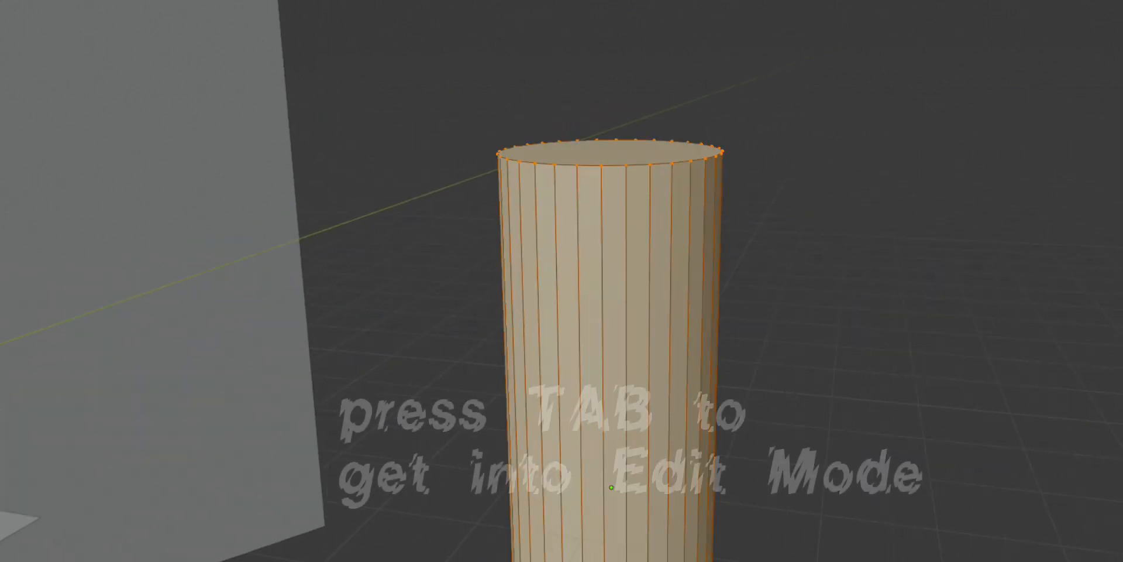
pyautogui.scroll(-3, 595, 281)
pyautogui.press('3')
pyautogui.click(597, 206)
pyautogui.scroll(-3, 597, 206)
pyautogui.moveTo(596, 206); pyautogui.dragTo(655, 117, button='middle')
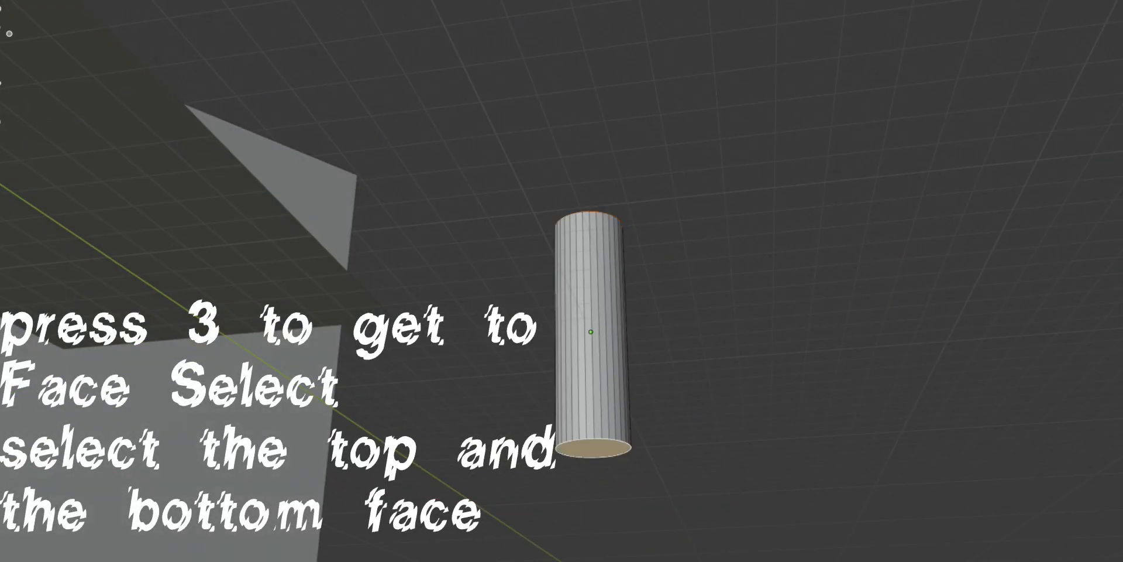
pyautogui.moveTo(591, 293); pyautogui.dragTo(591, 409, button='middle')
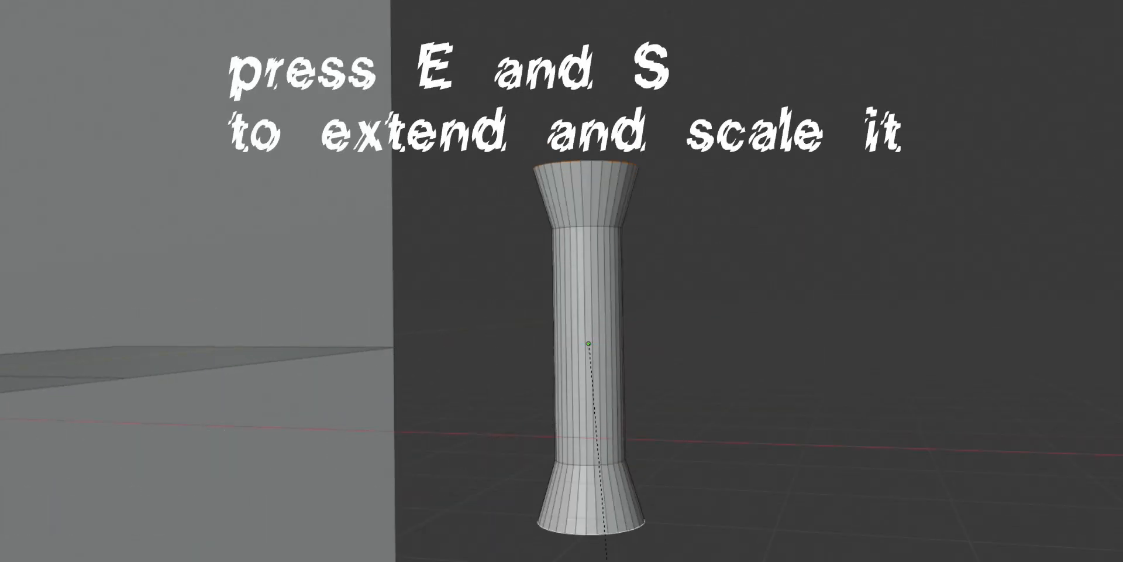
# Step: Scale the whole tapered cylinder on the X and Y axes only to make it slimmer
pyautogui.press('s')
pyautogui.hotkey('shift', 'z')
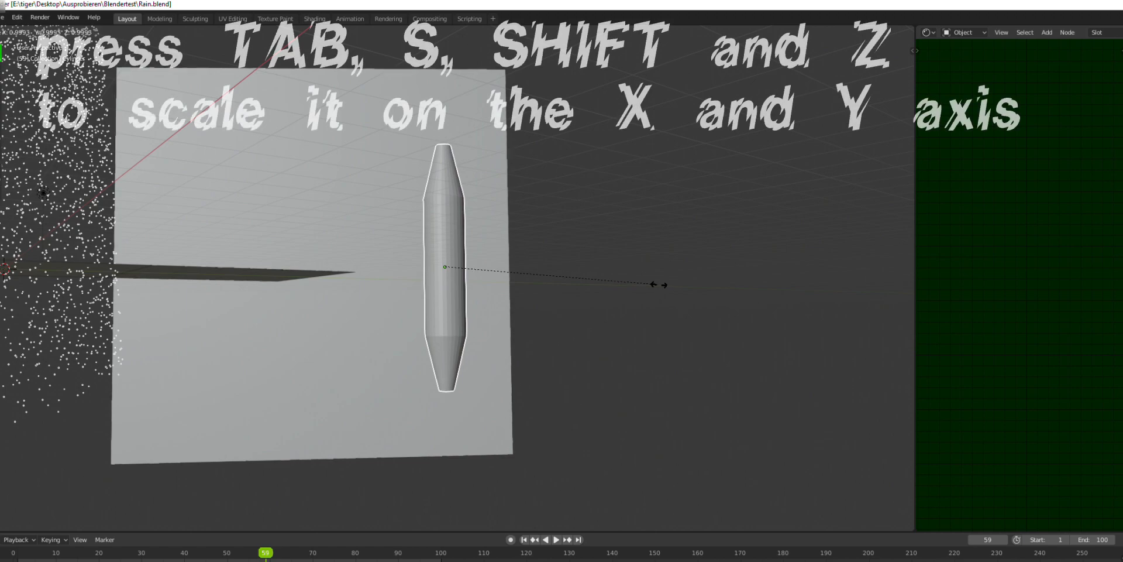
pyautogui.hotkey('shift', 'z')
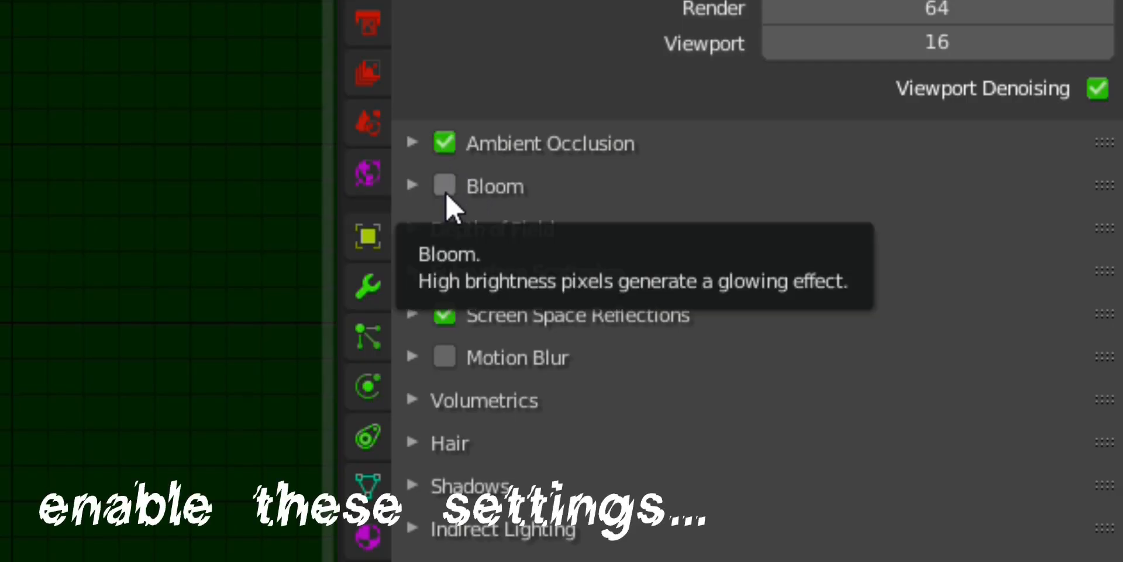
# Step: Enable Bloom in the render settings and give the cylinder a new material with a Refraction BSDF surface
pyautogui.click(446, 191)
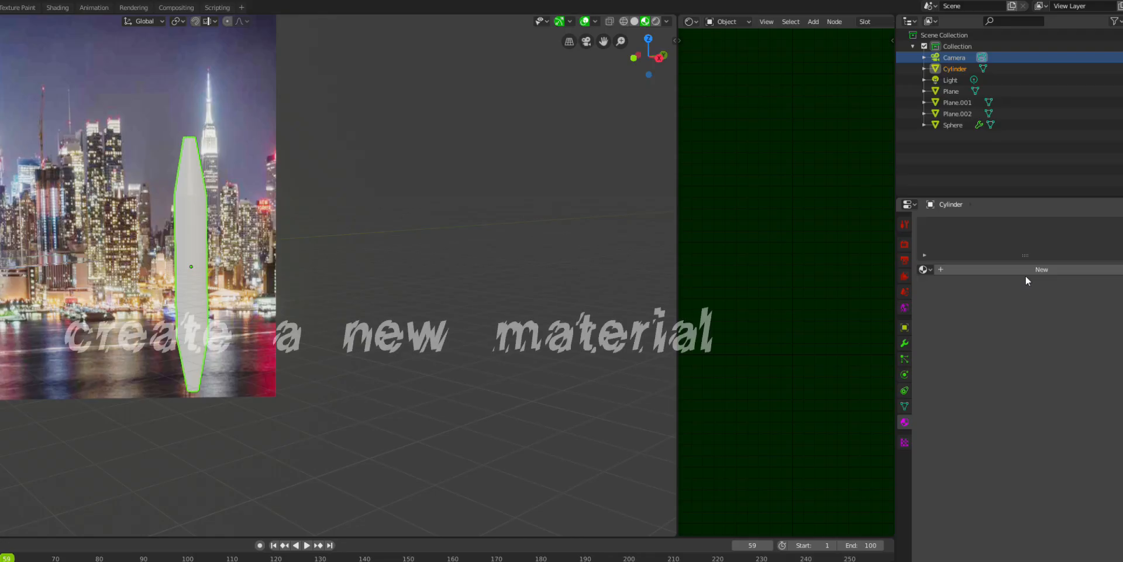
pyautogui.click(1027, 275)
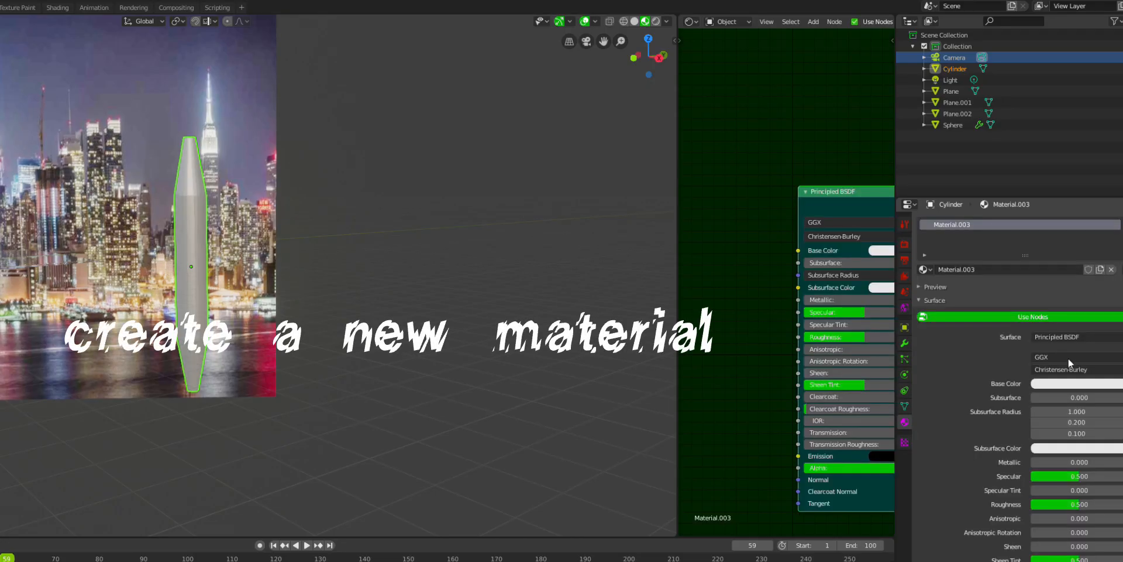
pyautogui.click(937, 544)
pyautogui.click(886, 351)
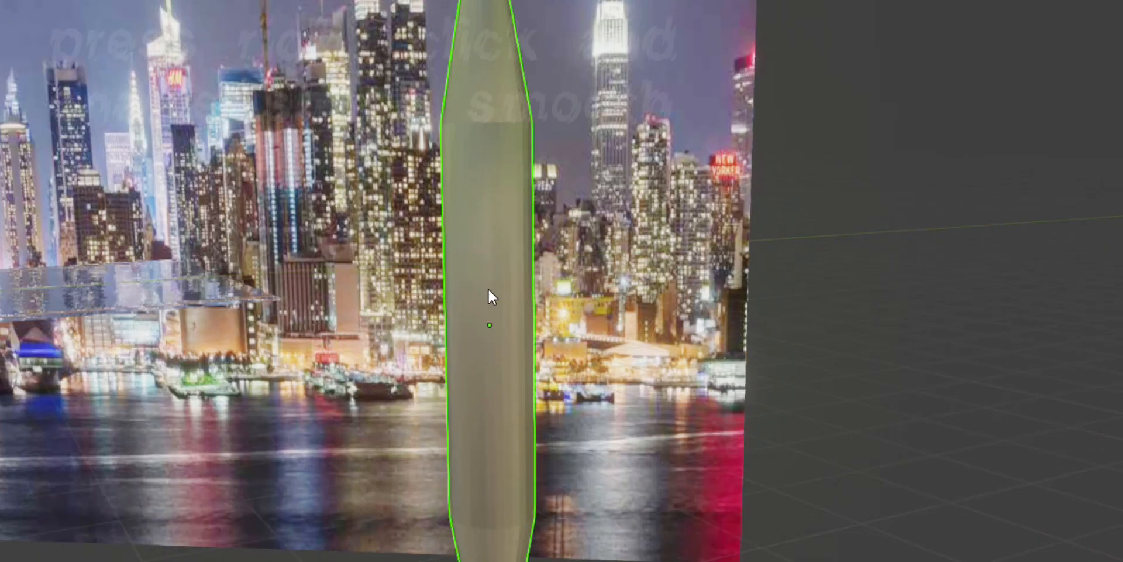
# Step: Shade the cylinder smooth and set the roughness of its refraction material to 0
pyautogui.rightClick(490, 250)
pyautogui.click(490, 248)
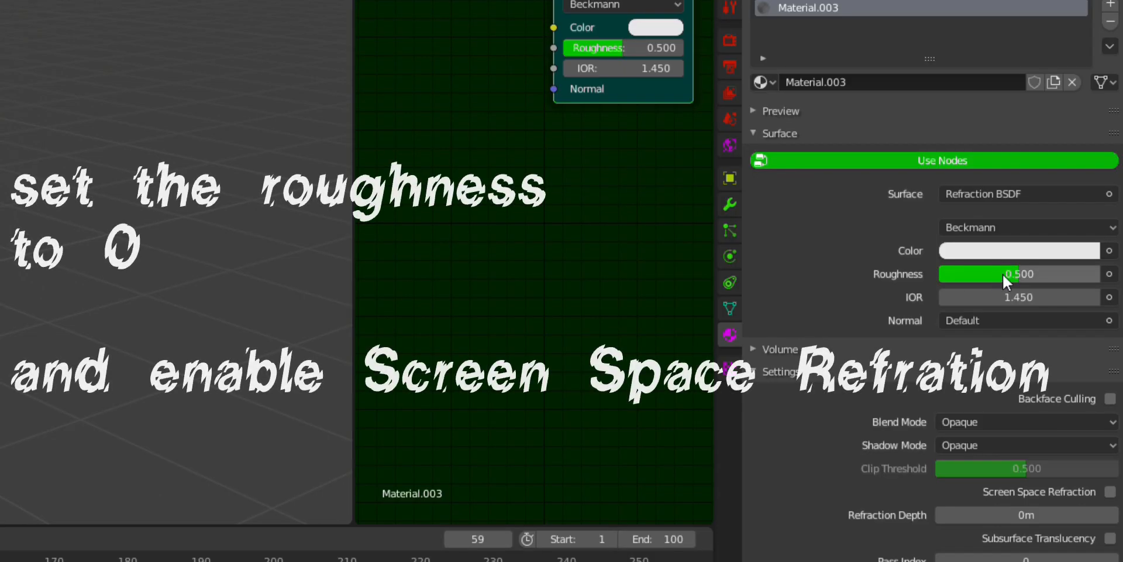
pyautogui.moveTo(1005, 274); pyautogui.dragTo(925, 273)
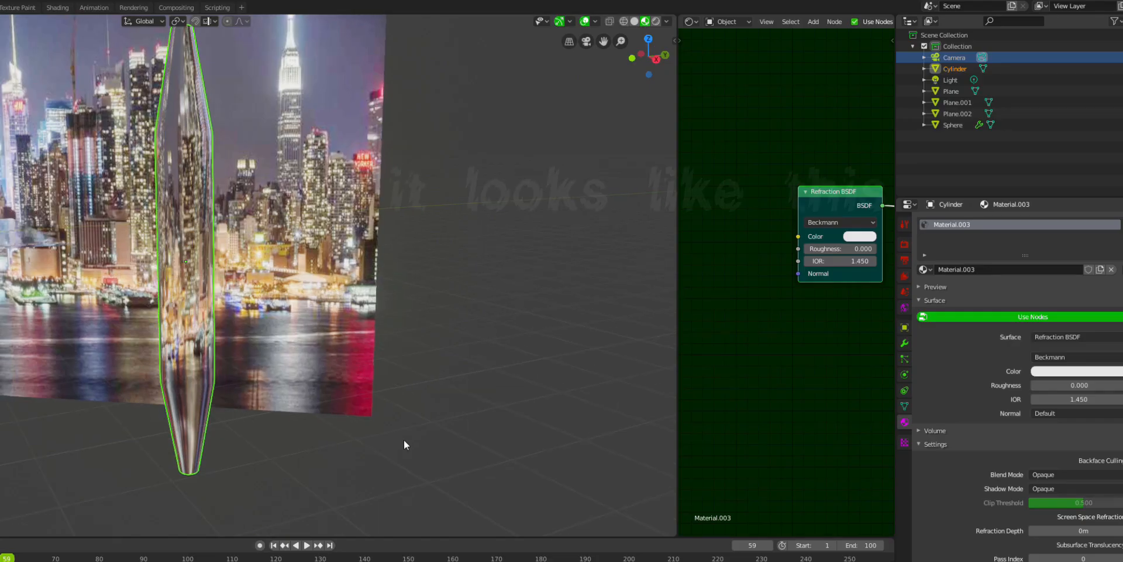
pyautogui.moveTo(403, 440)
pyautogui.mouseDown(button='middle')
pyautogui.moveTo(357, 455)
pyautogui.moveTo(361, 443)
pyautogui.moveTo(402, 445)
pyautogui.mouseUp(button='middle')
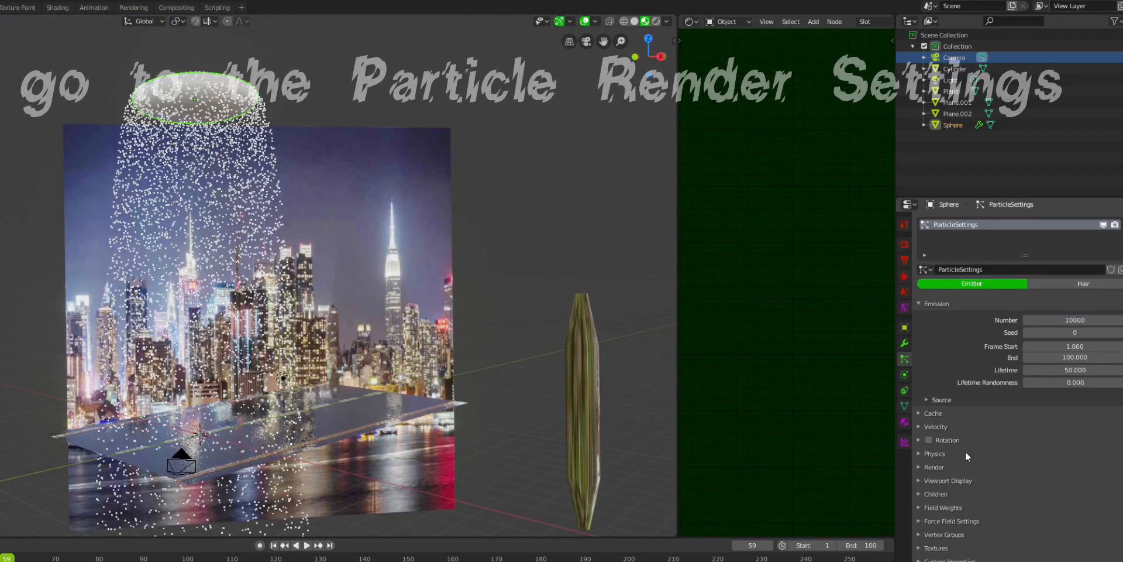
# Step: Render the sphere's particles as Object, with the Cylinder as the instance object
pyautogui.click(921, 471)
pyautogui.click(1035, 482)
pyautogui.click(1035, 543)
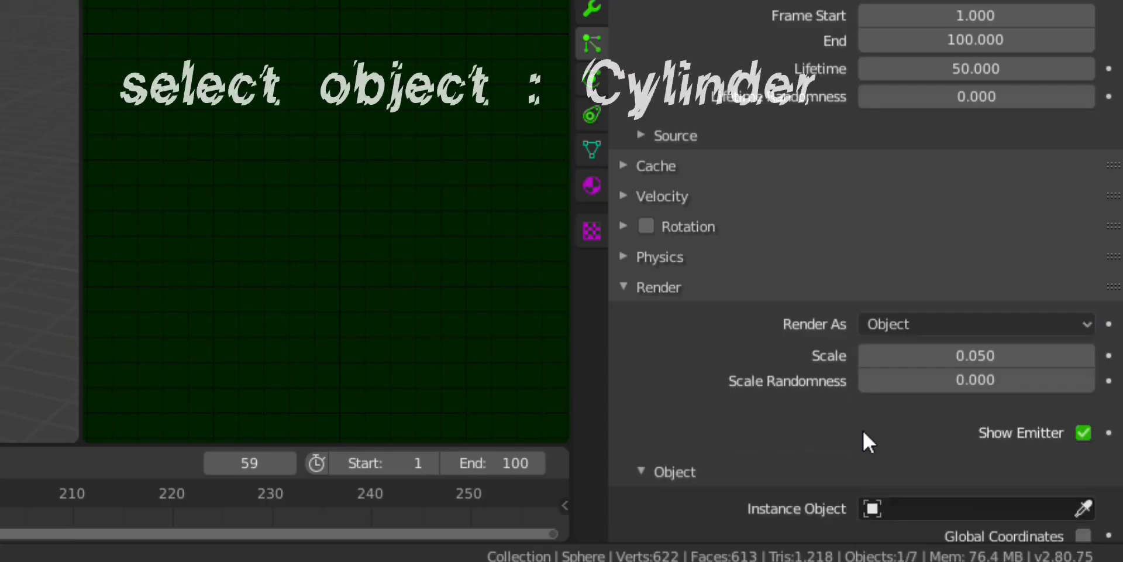
pyautogui.scroll(-2, 866, 441)
pyautogui.click(878, 459)
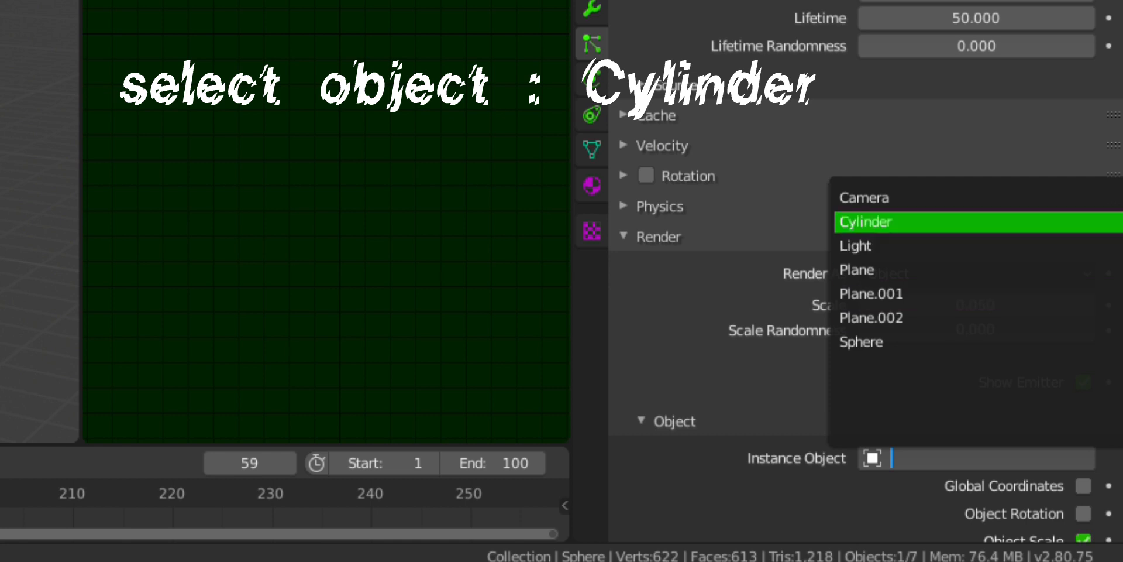
pyautogui.click(891, 227)
# Step: Look through the camera, reduce the particle render scale to 0.024 and raise the scale randomness
pyautogui.press('KP_0')
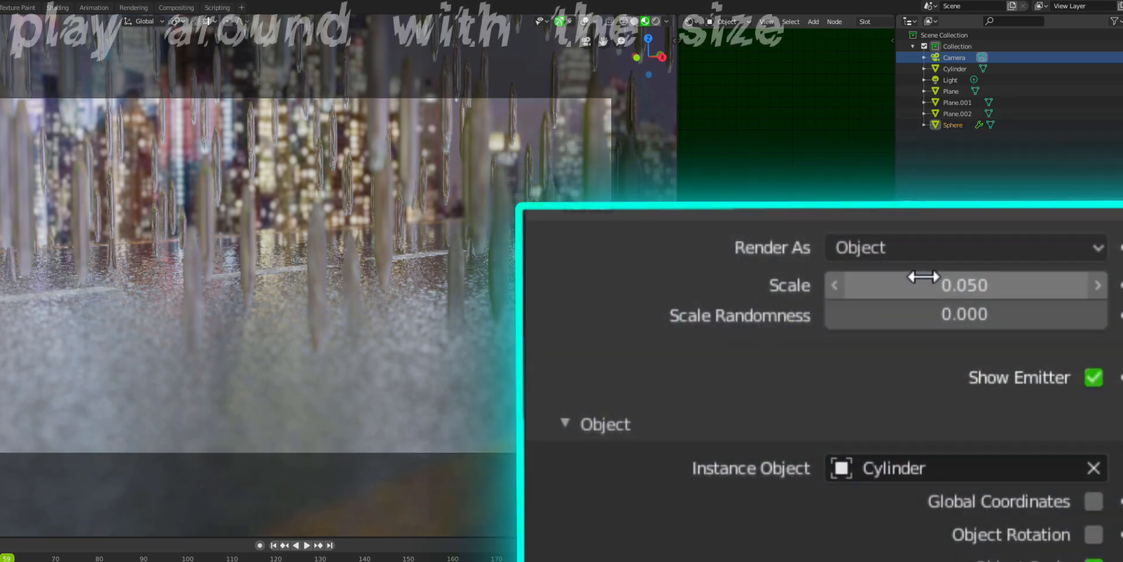
pyautogui.moveTo(923, 276)
pyautogui.mouseDown()
pyautogui.moveTo(901, 277)
pyautogui.moveTo(959, 277)
pyautogui.moveTo(917, 277)
pyautogui.mouseUp()
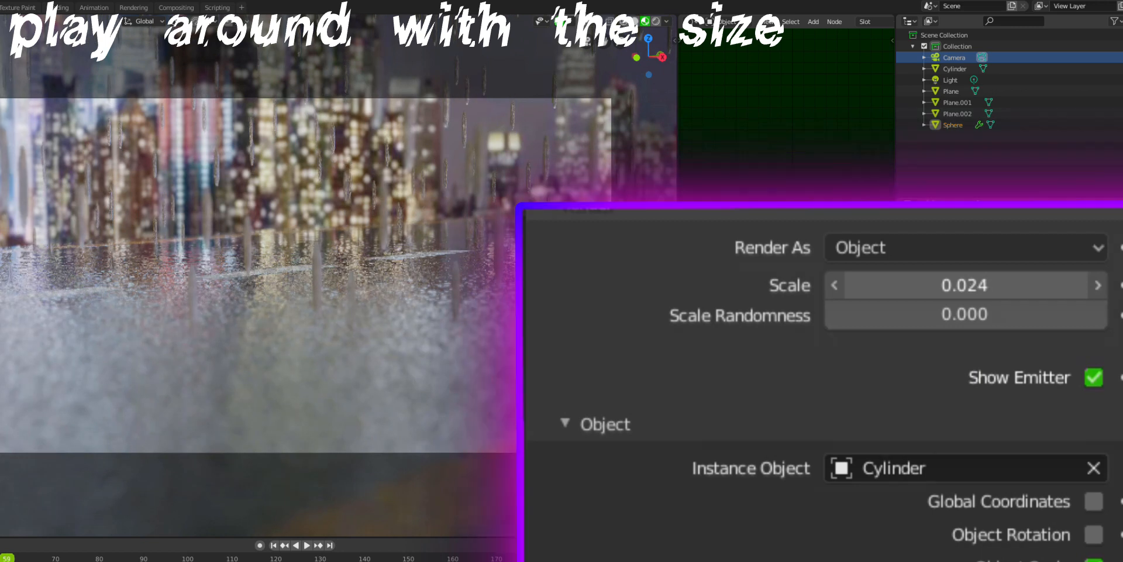
pyautogui.moveTo(892, 322); pyautogui.dragTo(1022, 314)
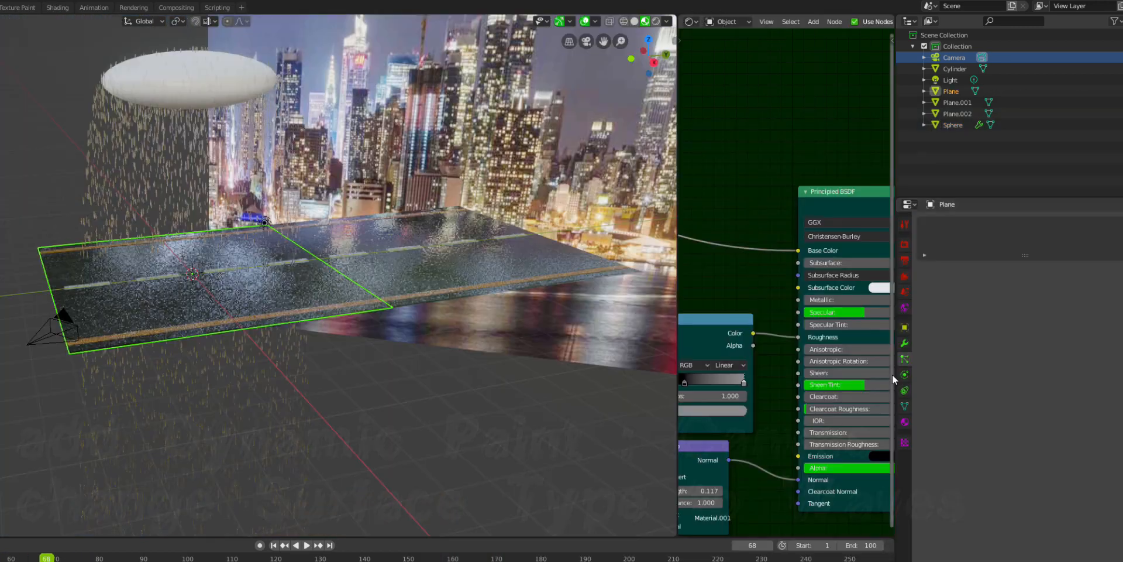
# Step: Add a Dynamic Paint canvas to the front road plane and set its surface type to Waves
pyautogui.click(904, 374)
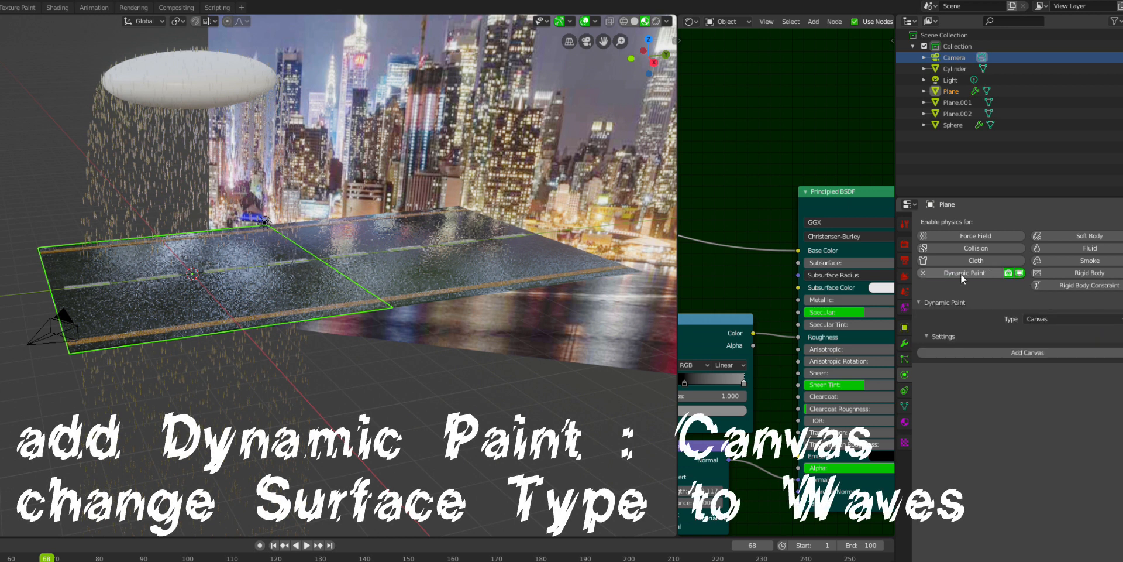
pyautogui.click(1024, 352)
pyautogui.click(1038, 479)
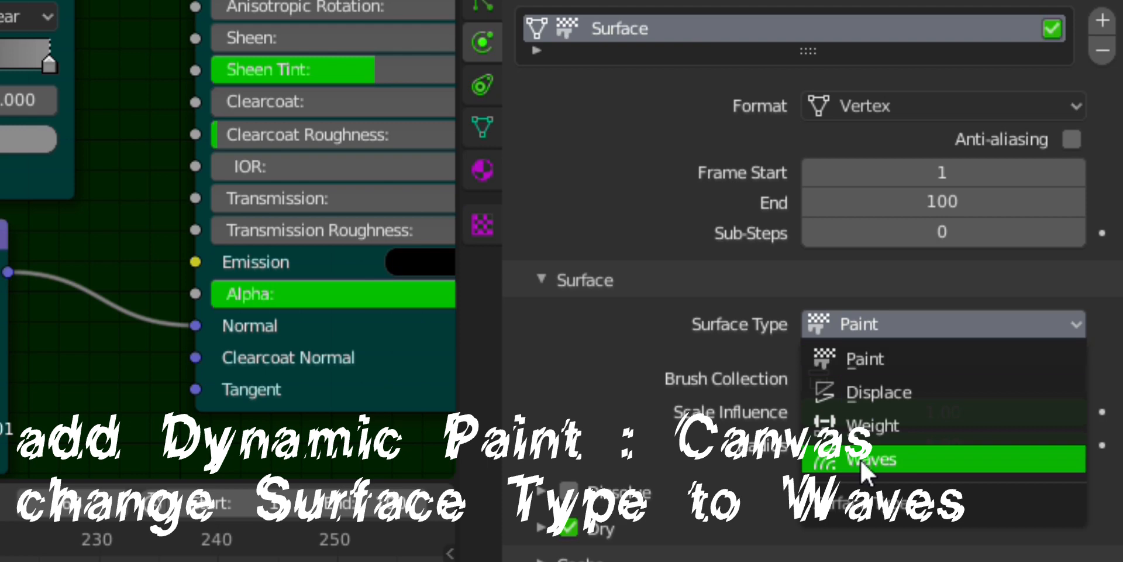
pyautogui.click(861, 459)
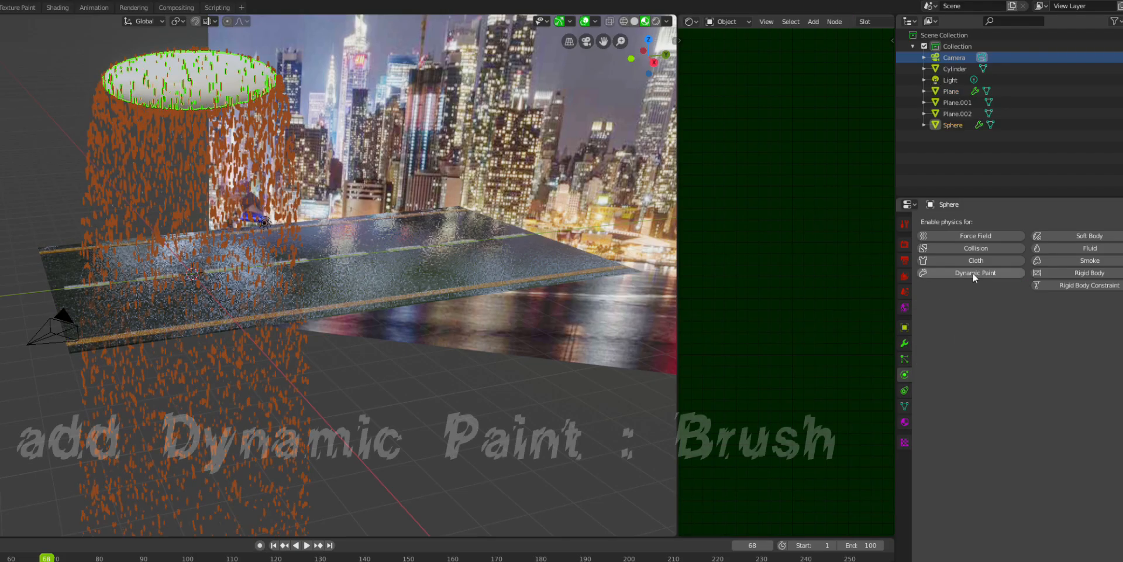
# Step: Add a Dynamic Paint brush to the sphere and set its paint source to the particle system ParticleSettings
pyautogui.click(983, 273)
pyautogui.click(1026, 318)
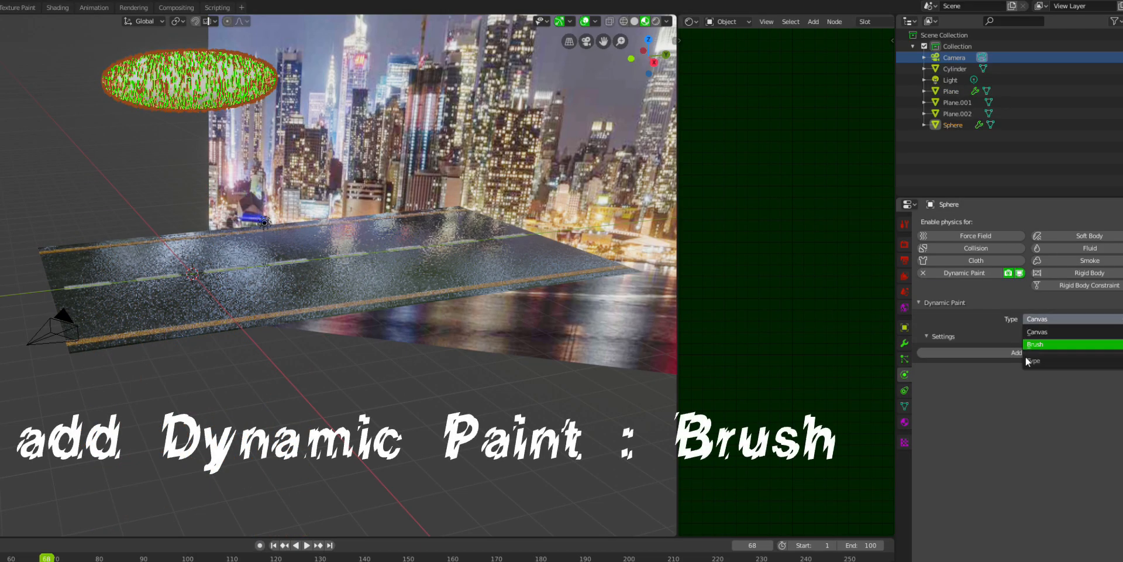
pyautogui.click(1033, 346)
pyautogui.click(1010, 351)
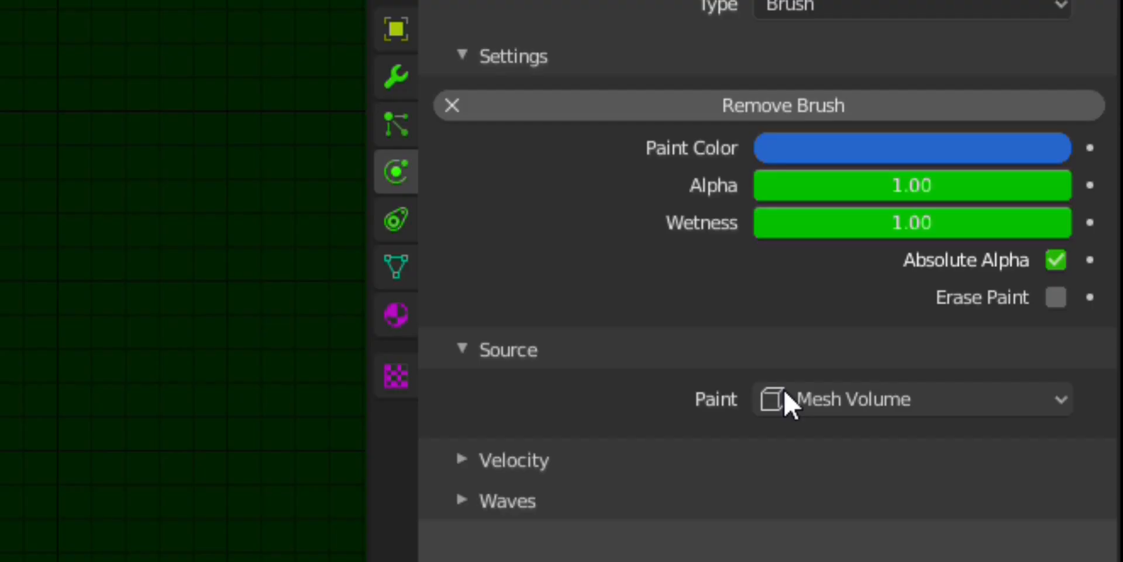
pyautogui.click(1034, 453)
pyautogui.click(849, 439)
pyautogui.click(798, 455)
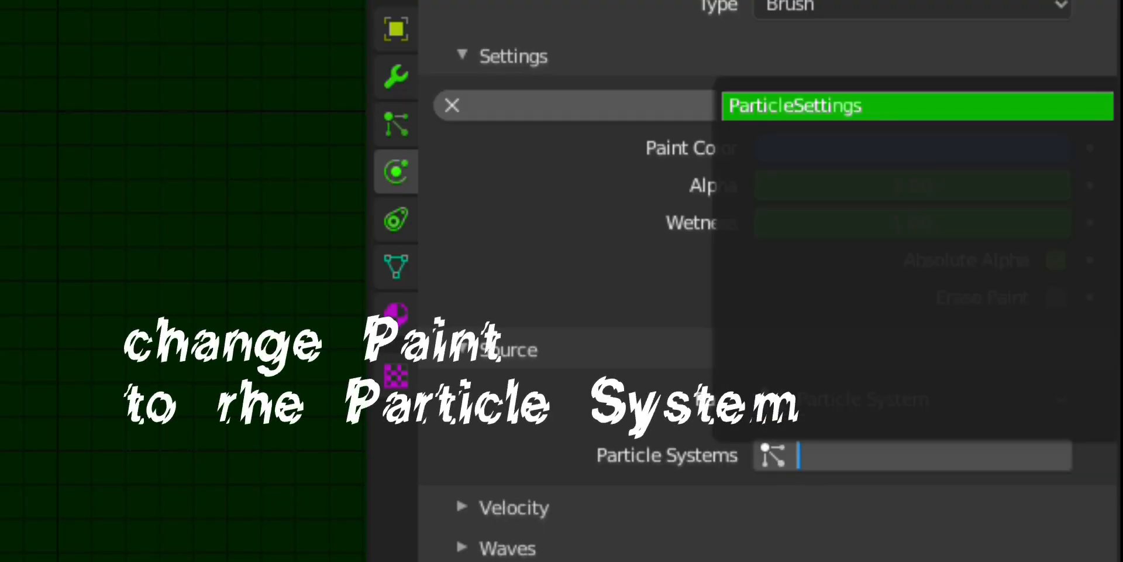
pyautogui.click(784, 105)
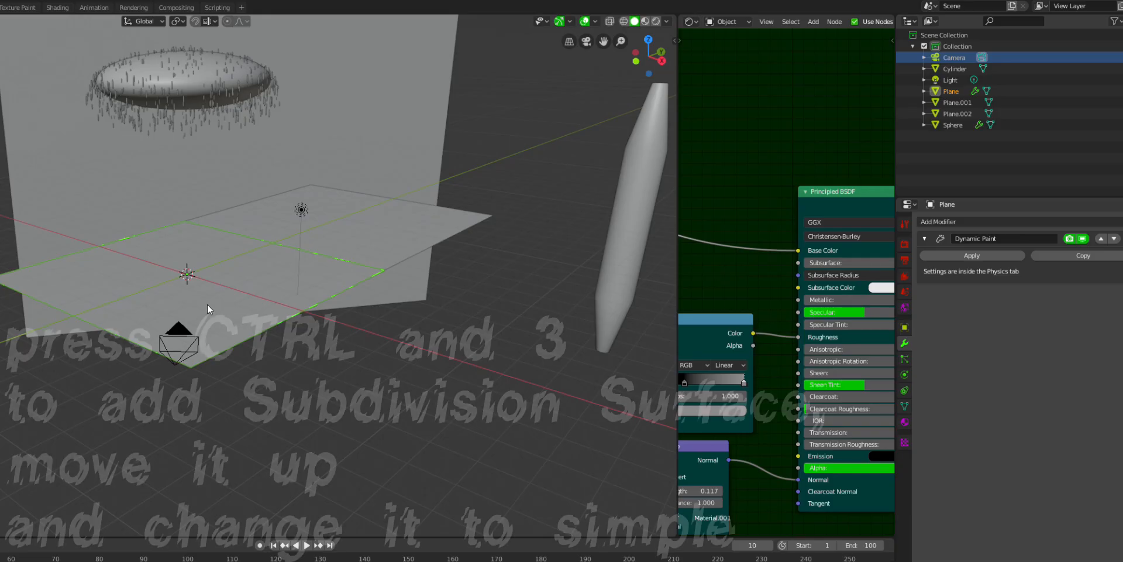
# Step: Add a Simple Subdivision Surface modifier to the front road plane above Dynamic Paint, with render and viewport subdivisions of 6
pyautogui.hotkey('ctrl', '3')
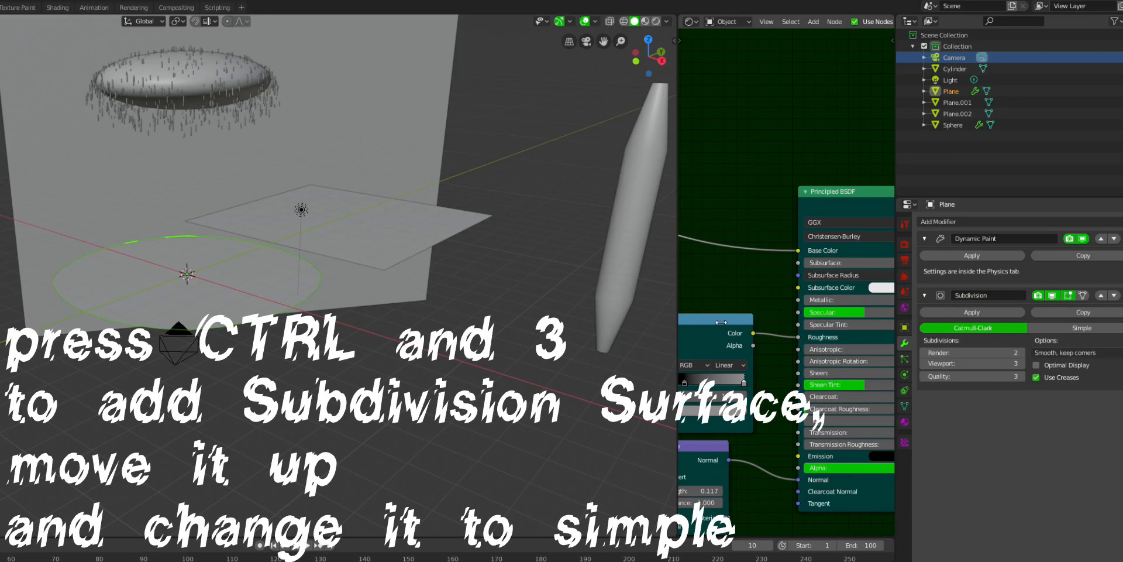
pyautogui.click(1100, 296)
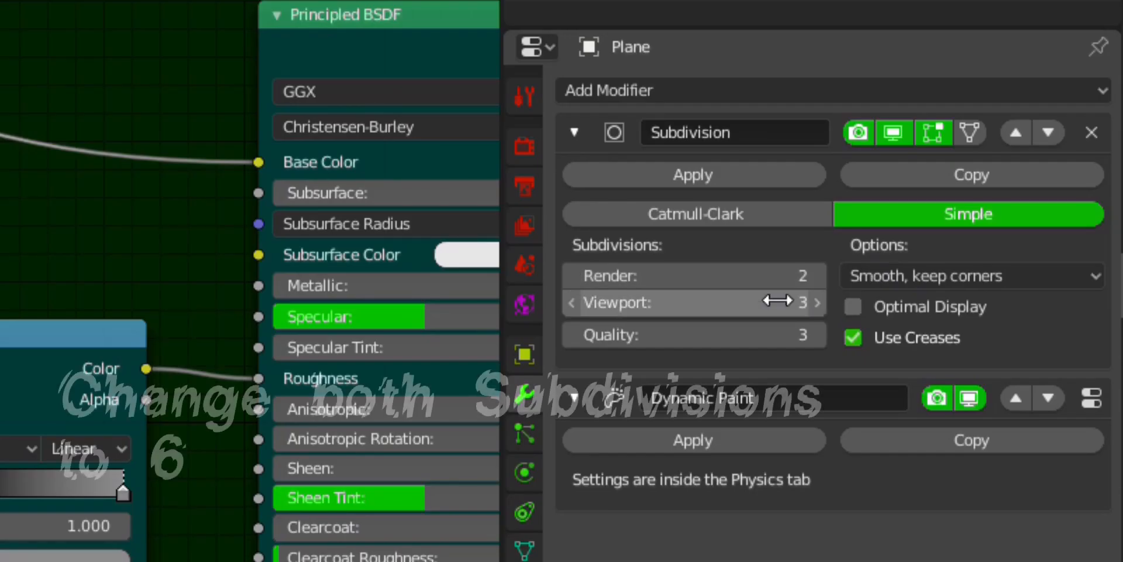
pyautogui.moveTo(1005, 307); pyautogui.dragTo(1021, 306)
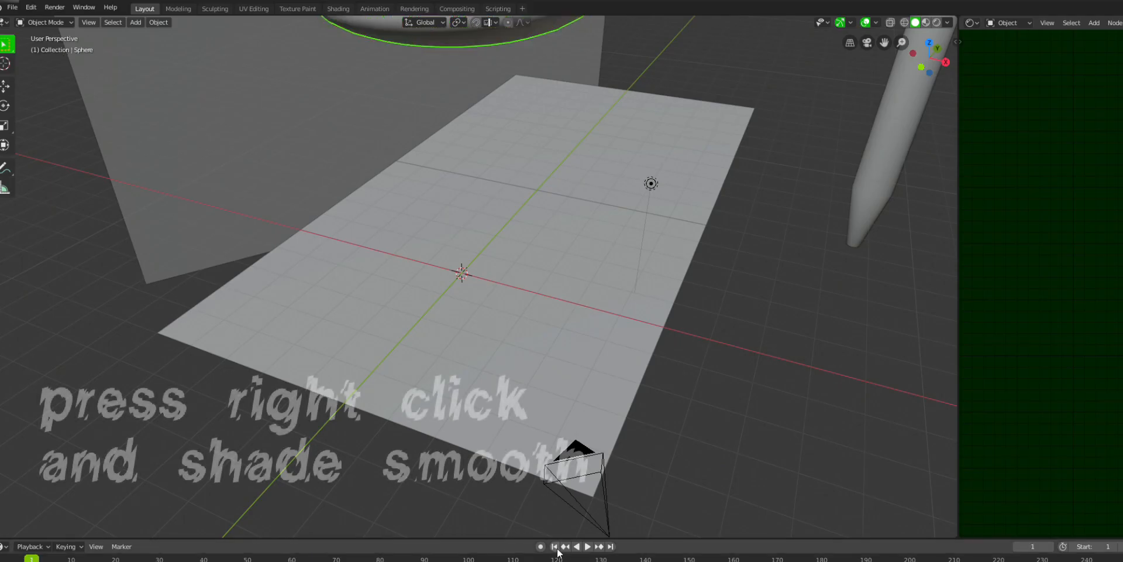
# Step: Play the animation until the rain ripples the front road plane, stop it and shade that plane smooth
pyautogui.press('space')
pyautogui.scroll(-3, 725, 384)
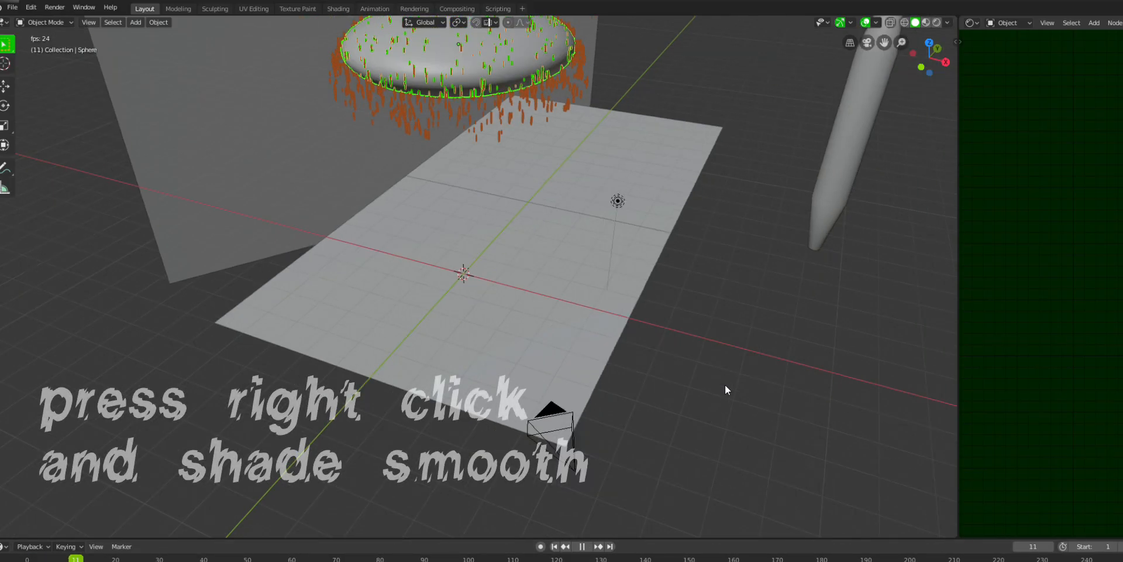
pyautogui.moveTo(725, 384); pyautogui.dragTo(685, 376, button='middle')
pyautogui.moveTo(606, 367); pyautogui.dragTo(535, 376, button='middle')
pyautogui.press('space')
pyautogui.click(536, 319)
pyautogui.rightClick(587, 338)
pyautogui.click(574, 338)
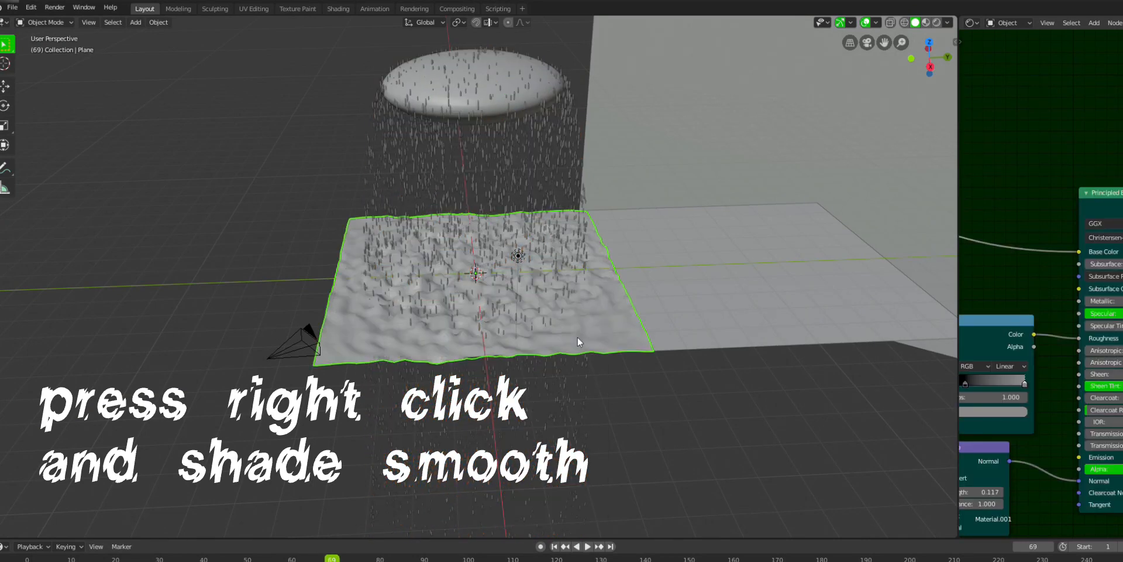
# Step: Preview the rain and ripple animation through the camera in rendered shading with the viewport overlays toggled
pyautogui.press('KP_0')
pyautogui.click(935, 22)
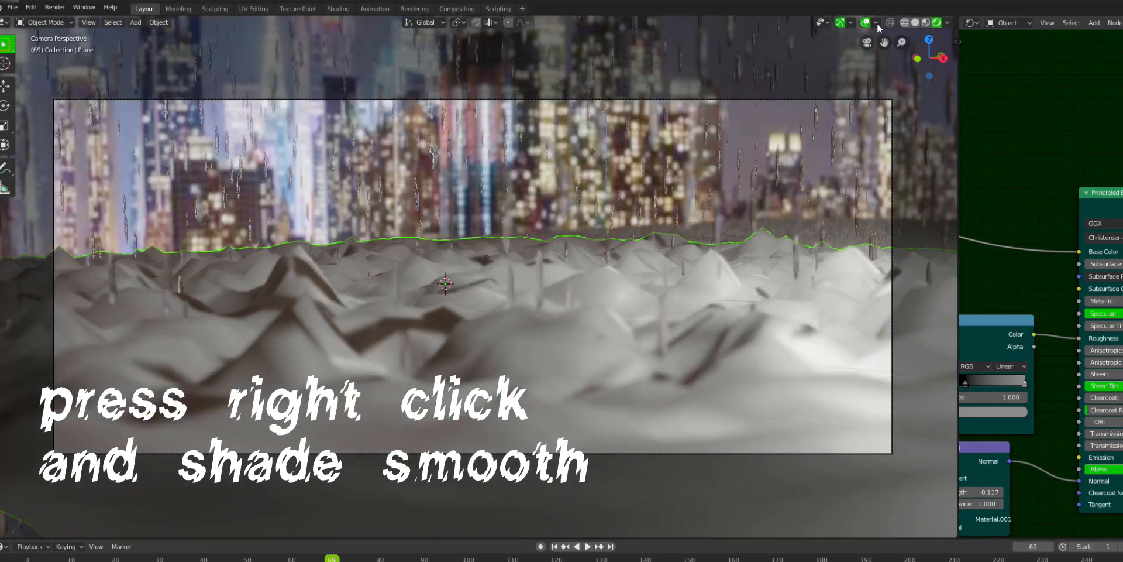
pyautogui.press('space')
pyautogui.click(865, 22)
pyautogui.press('space')
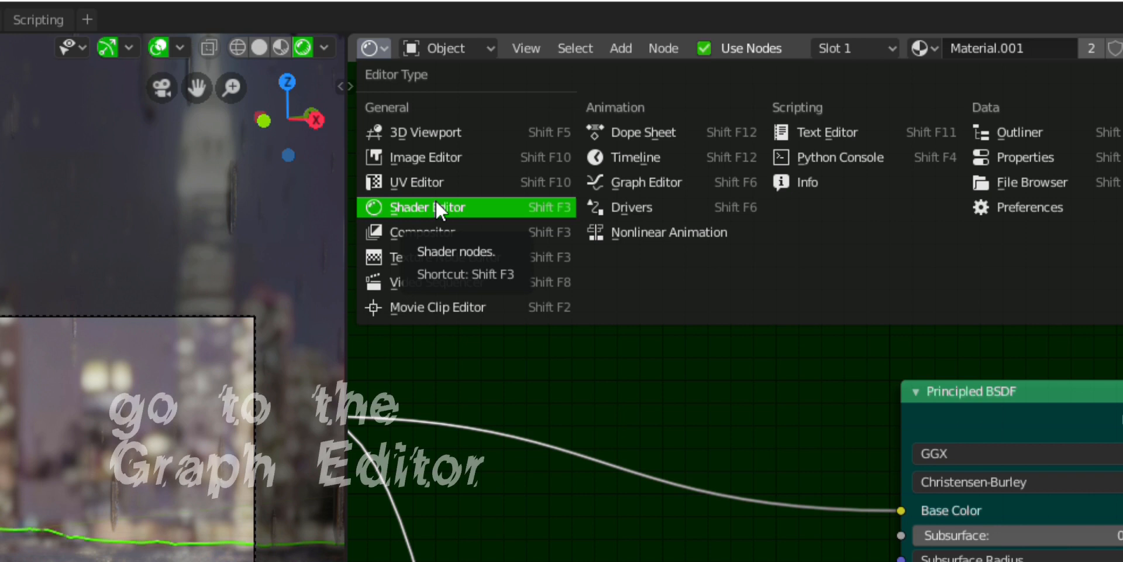
# Step: Switch the shader editor area to the Graph Editor and set the animation's start frame to 42
pyautogui.click(589, 178)
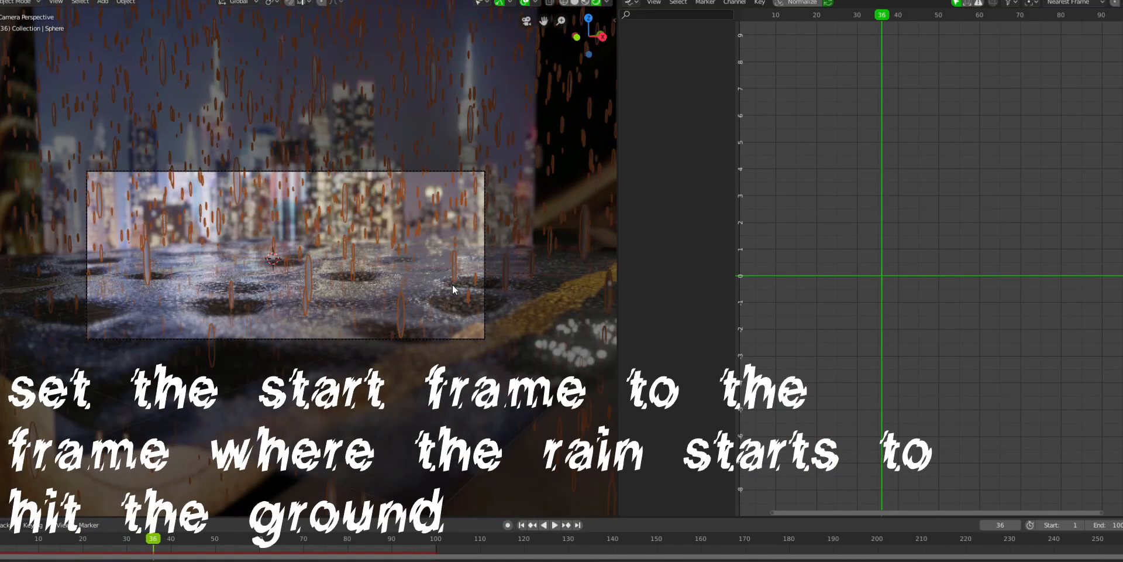
pyautogui.press('space')
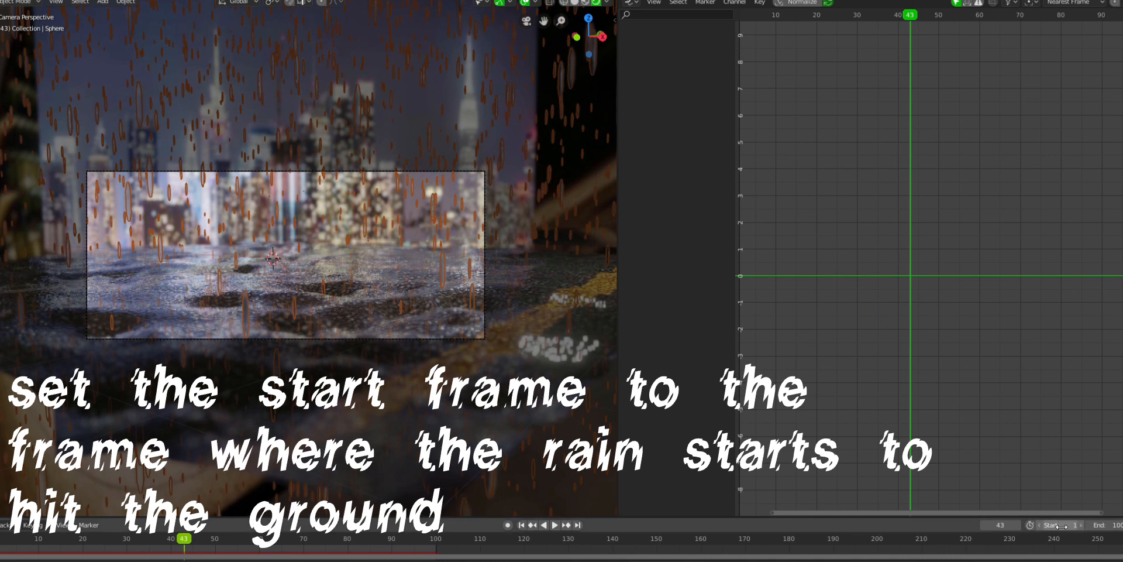
pyautogui.write('42')
pyautogui.press('Return')
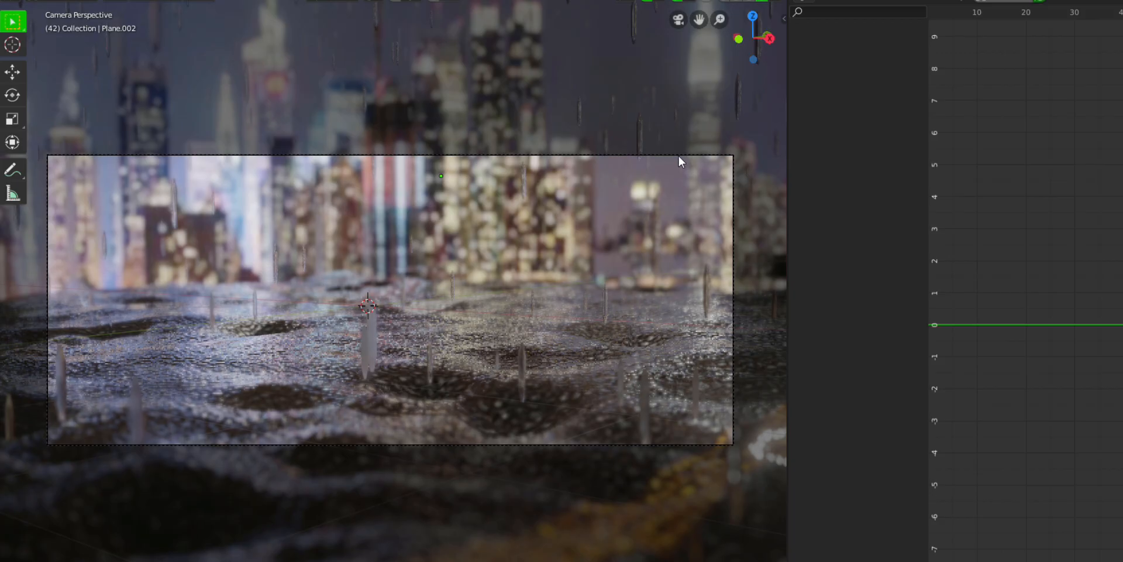
# Step: Select the camera and insert location and rotation keyframes for it at frame 42
pyautogui.click(678, 155)
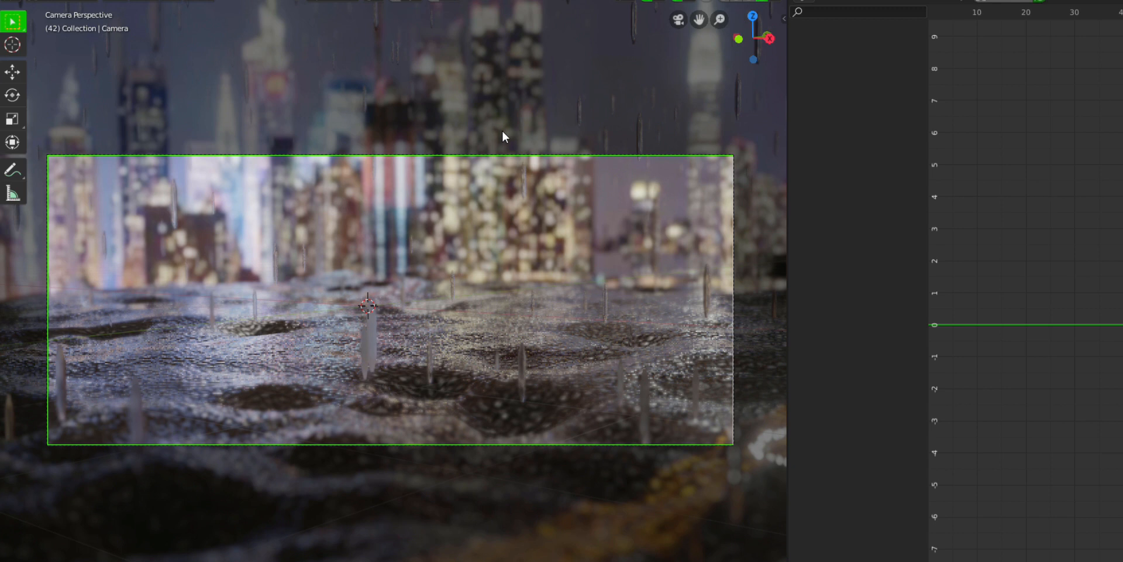
pyautogui.press('i')
pyautogui.click(426, 131)
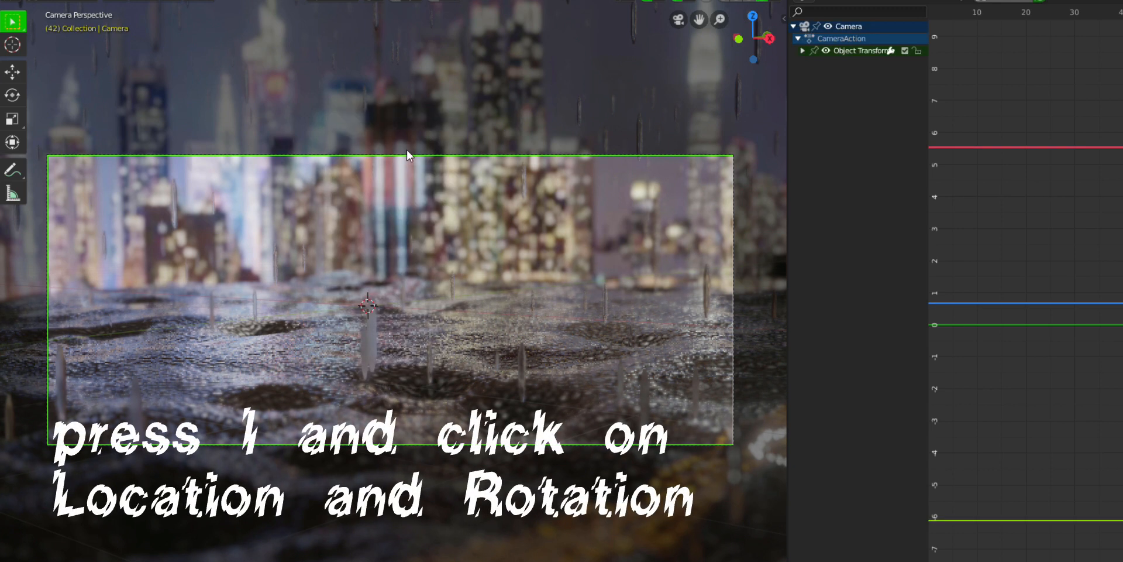
pyautogui.press('i')
pyautogui.click(372, 154)
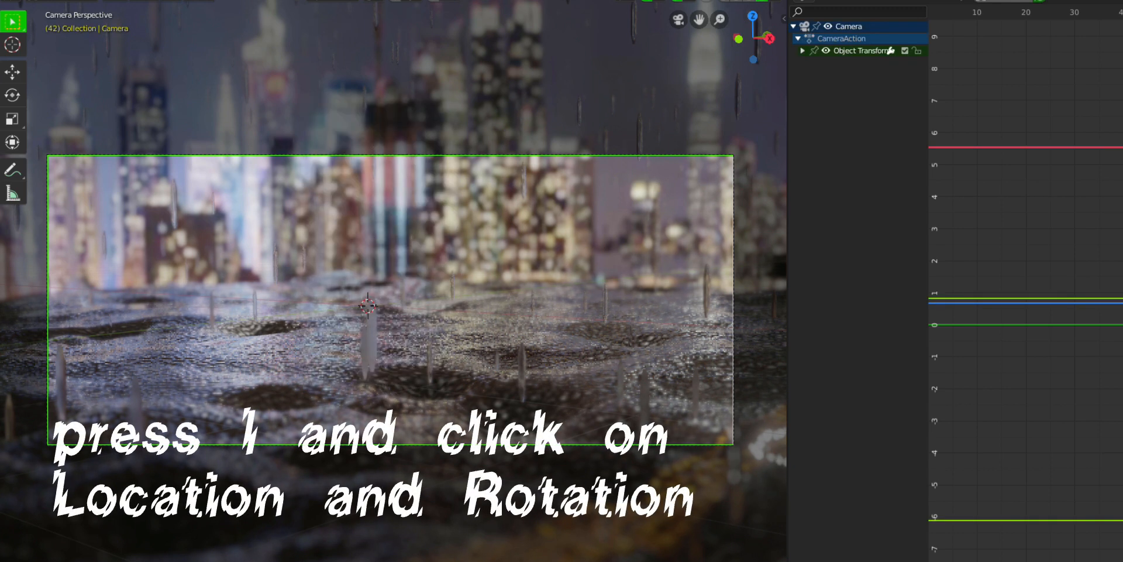
# Step: Go to frame 100, move the camera horizontally with its height locked and insert a location keyframe
pyautogui.click(509, 559)
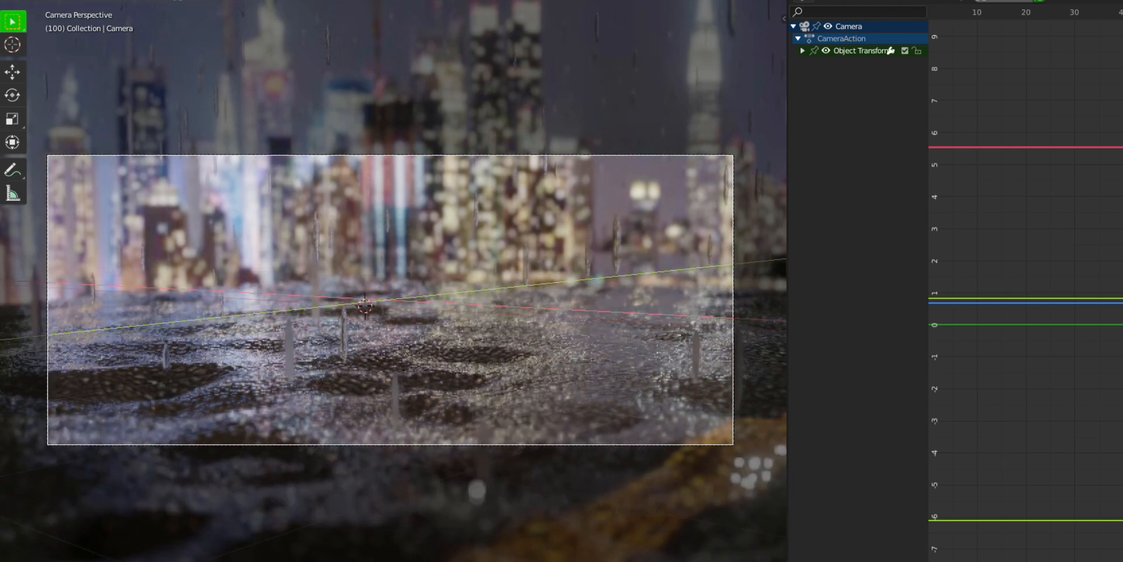
pyautogui.press('g')
pyautogui.hotkey('shift', 'z')
pyautogui.click(621, 426)
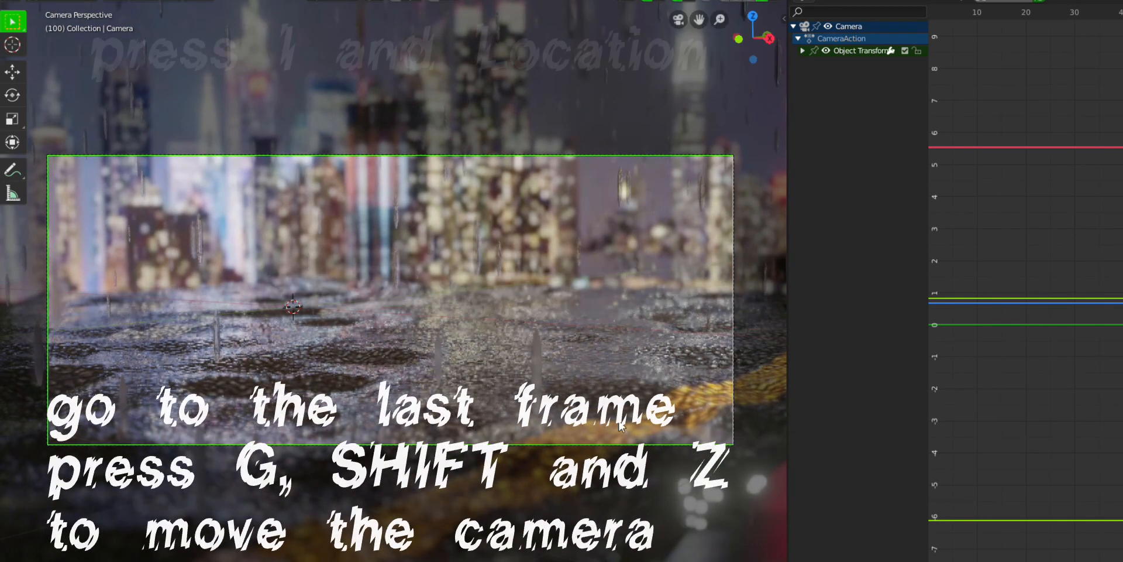
pyautogui.press('i')
pyautogui.click(575, 239)
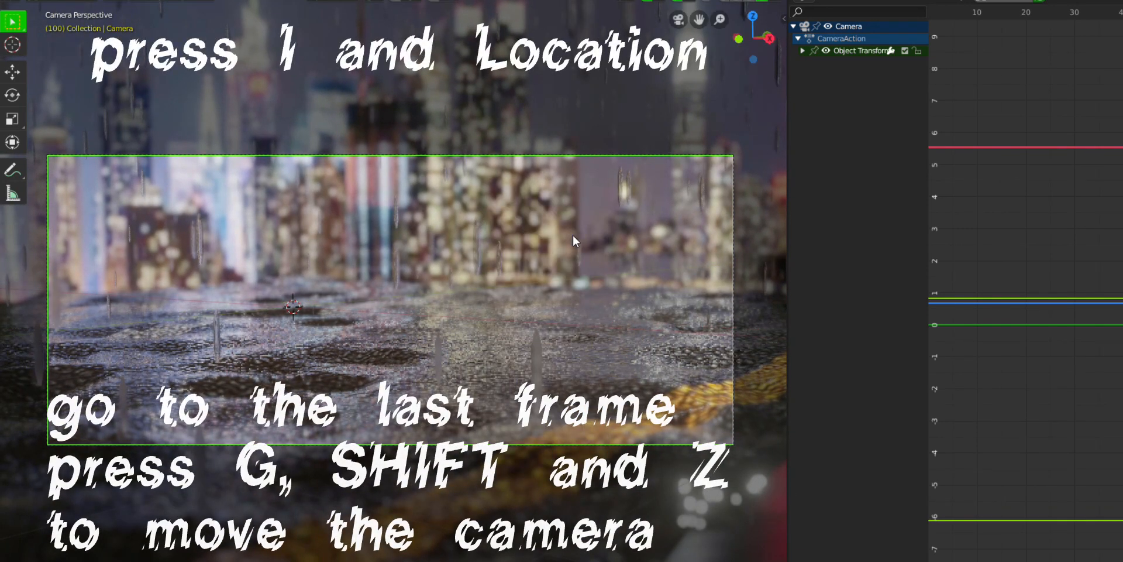
# Step: Play back the camera move and return to the start frame
pyautogui.hotkey('shift', 'ctrl', 'space')
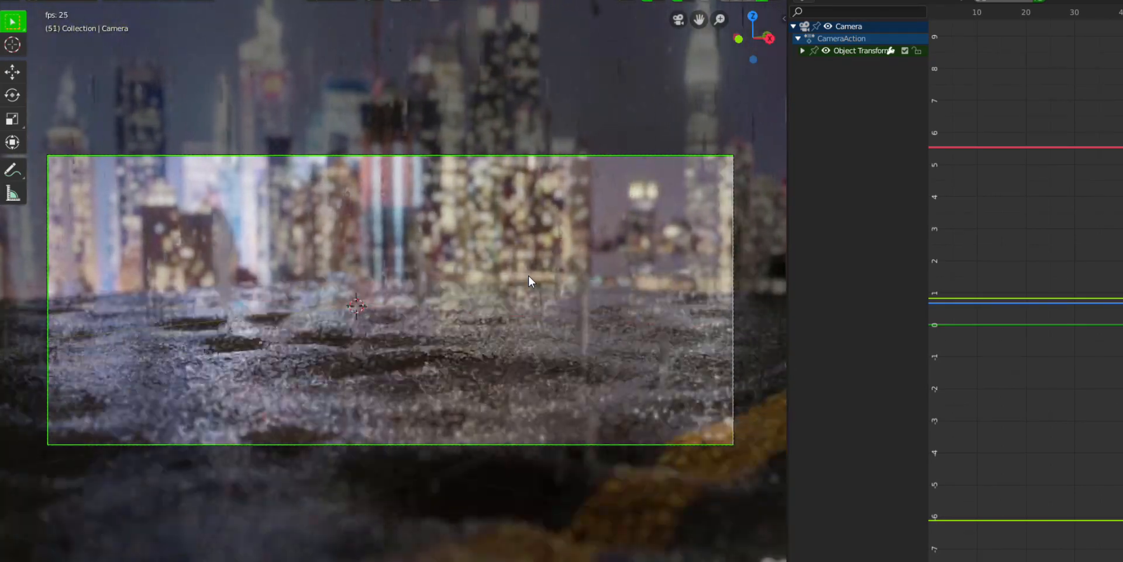
pyautogui.press('space')
pyautogui.hotkey('shift', 'Left')
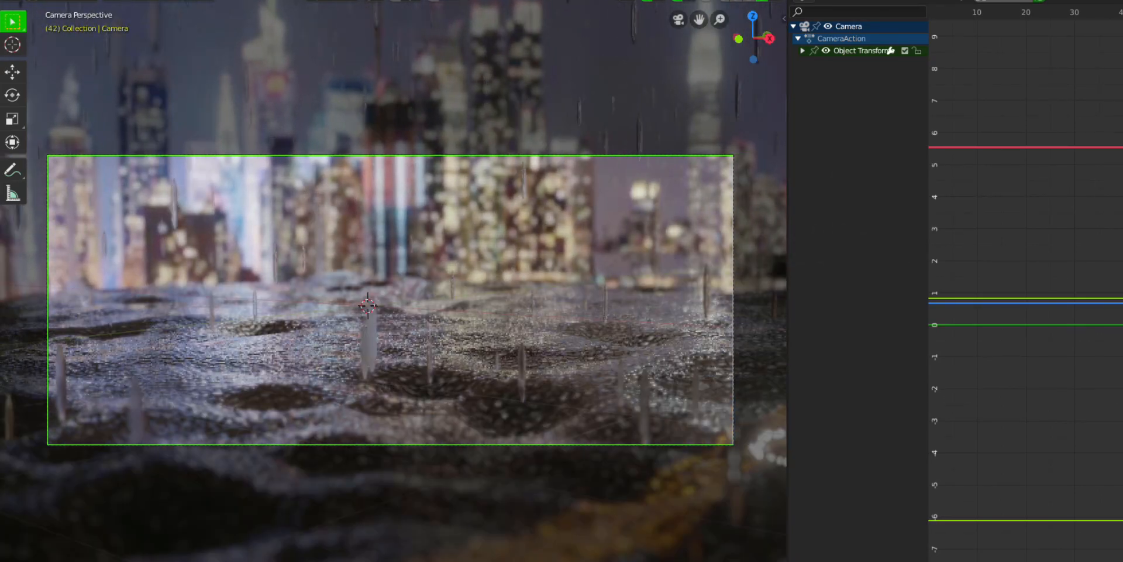
# Step: Add a Noise modifier to the camera's X Euler Rotation curve, frame the curve and start playback
pyautogui.click(843, 99)
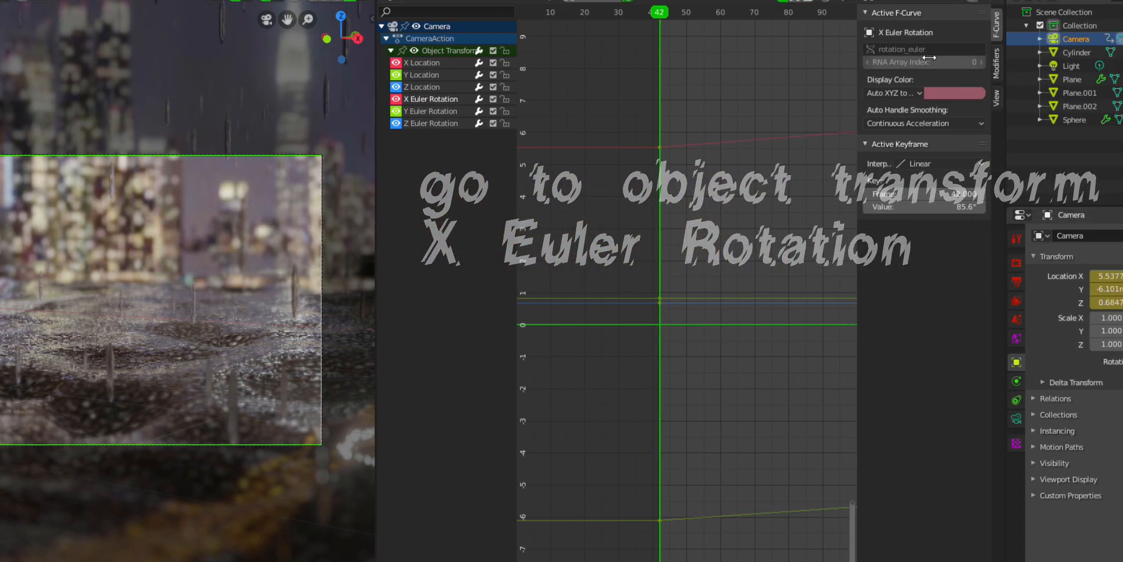
pyautogui.click(992, 62)
pyautogui.click(891, 107)
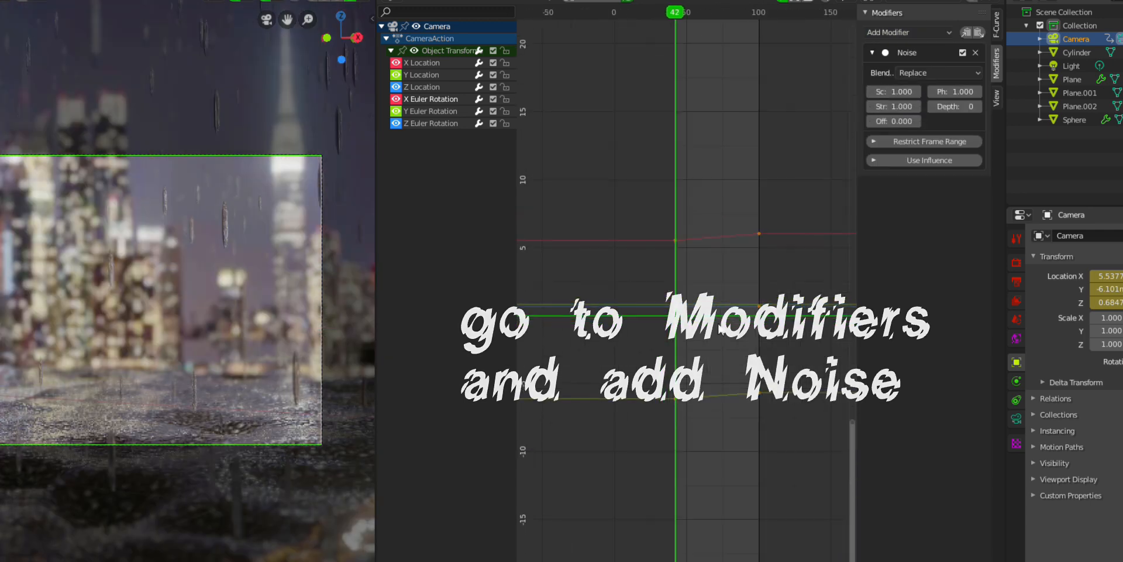
pyautogui.press('Home')
pyautogui.scroll(6, 667, 391)
pyautogui.press('space')
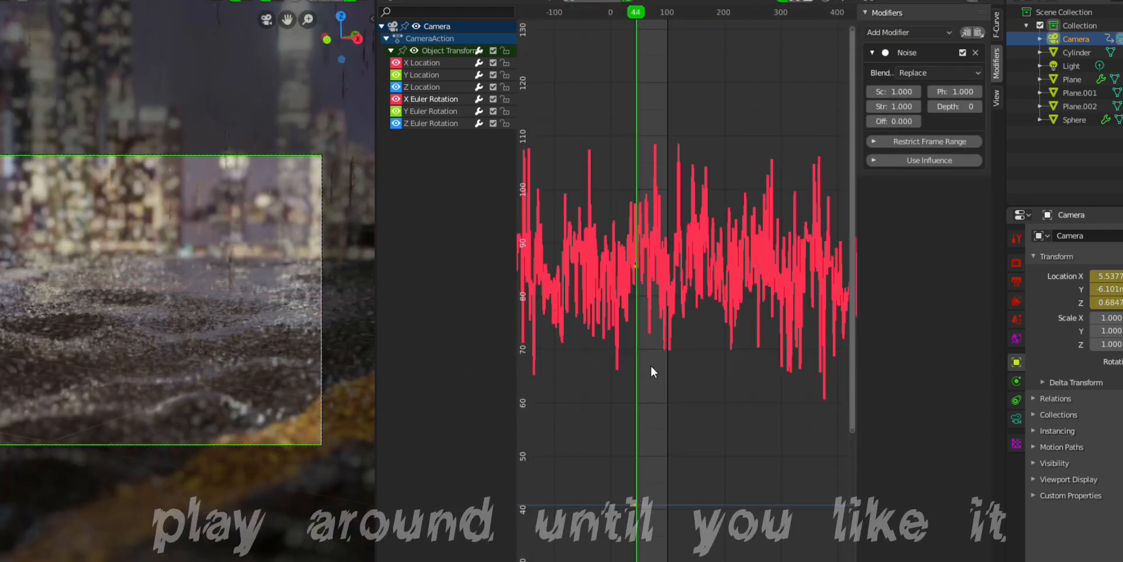
# Step: Set the X Euler Rotation noise to a strength of 0.080 and a scale of 10.290
pyautogui.scroll(3, 652, 367)
pyautogui.moveTo(894, 91); pyautogui.dragTo(845, 107)
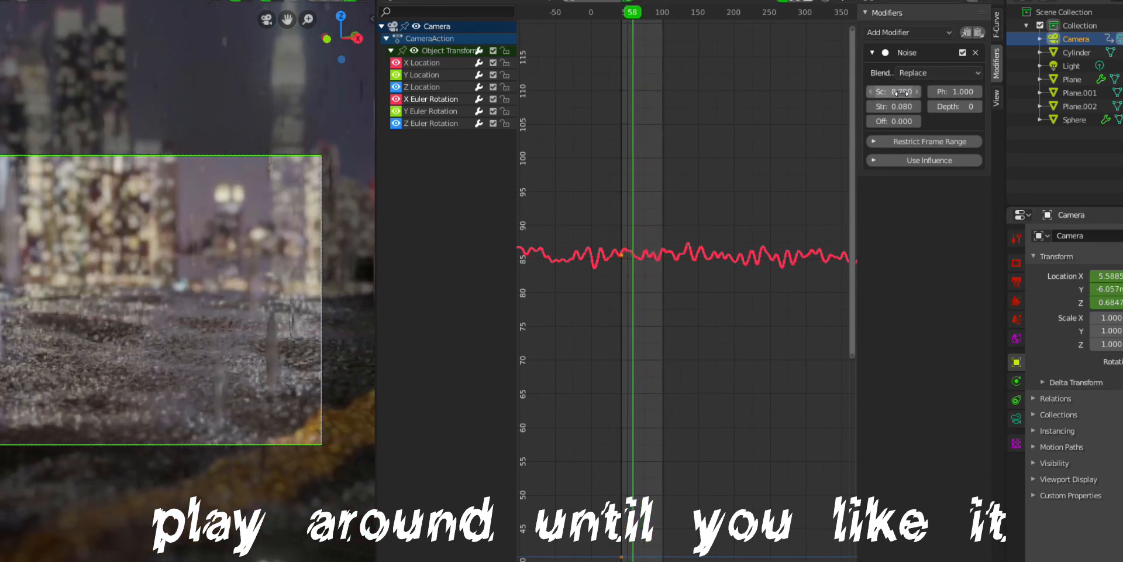
pyautogui.moveTo(899, 91); pyautogui.dragTo(905, 91)
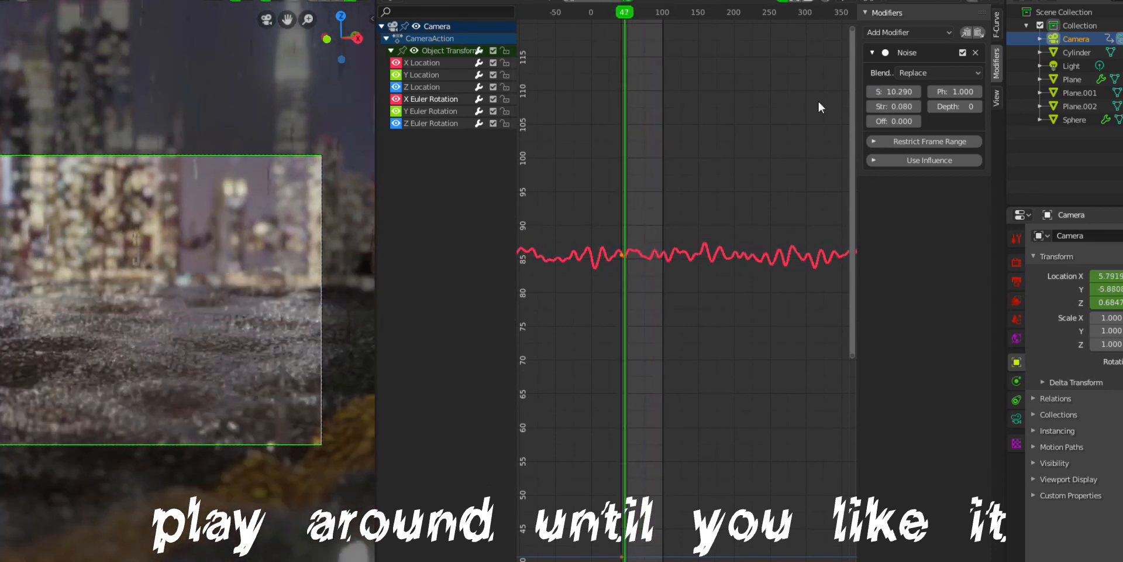
# Step: Soften the Noise modifier on the camera's Y Euler Rotation curve and compare it with the X rotation settings
pyautogui.click(430, 111)
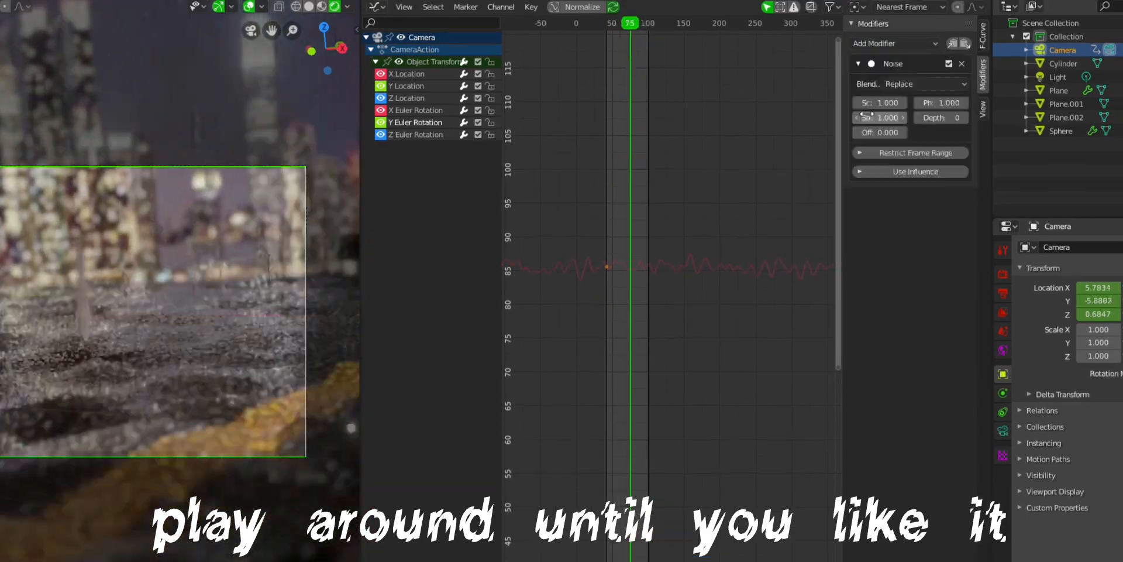
pyautogui.moveTo(871, 121); pyautogui.dragTo(848, 120)
pyautogui.click(418, 114)
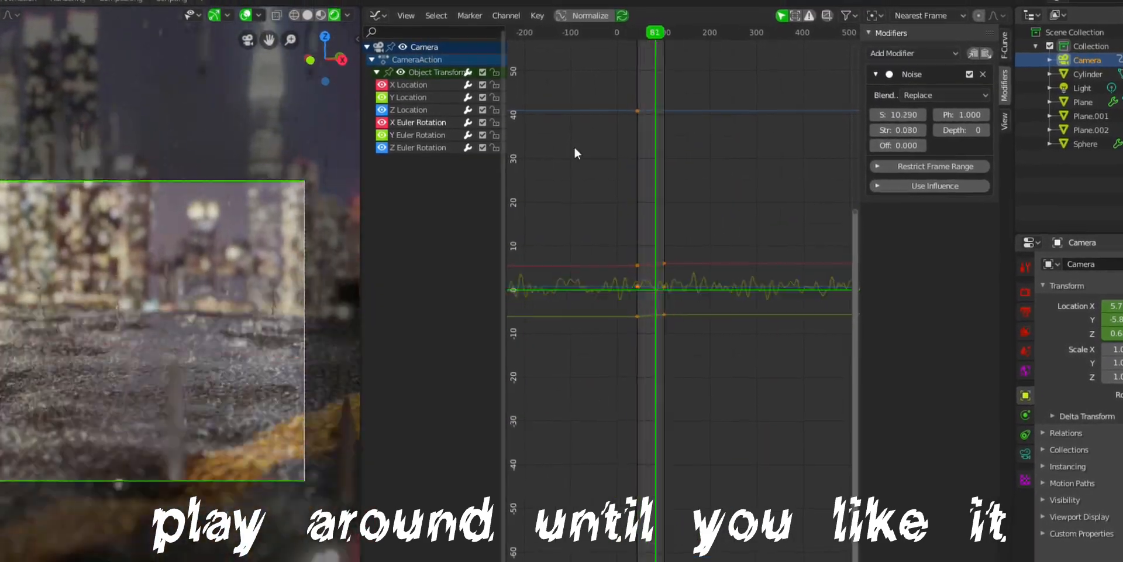
pyautogui.moveTo(573, 143); pyautogui.dragTo(588, 503, button='middle')
# Step: Add a Noise modifier to the camera's Z Euler Rotation curve and adjust its scale and strength
pyautogui.click(424, 151)
pyautogui.click(919, 56)
pyautogui.click(910, 126)
pyautogui.moveTo(904, 118)
pyautogui.mouseDown()
pyautogui.moveTo(929, 118)
pyautogui.moveTo(854, 134)
pyautogui.moveTo(898, 134)
pyautogui.mouseUp()
pyautogui.scroll(5, 669, 515)
# Step: Compare the noise on the rotation curves and fine-tune the Z Euler Rotation noise
pyautogui.click(429, 126)
pyautogui.click(425, 150)
pyautogui.moveTo(638, 468); pyautogui.dragTo(638, 132, button='middle')
pyautogui.click(425, 163)
pyautogui.moveTo(930, 145)
pyautogui.mouseDown()
pyautogui.moveTo(904, 145)
pyautogui.moveTo(936, 145)
pyautogui.mouseUp()
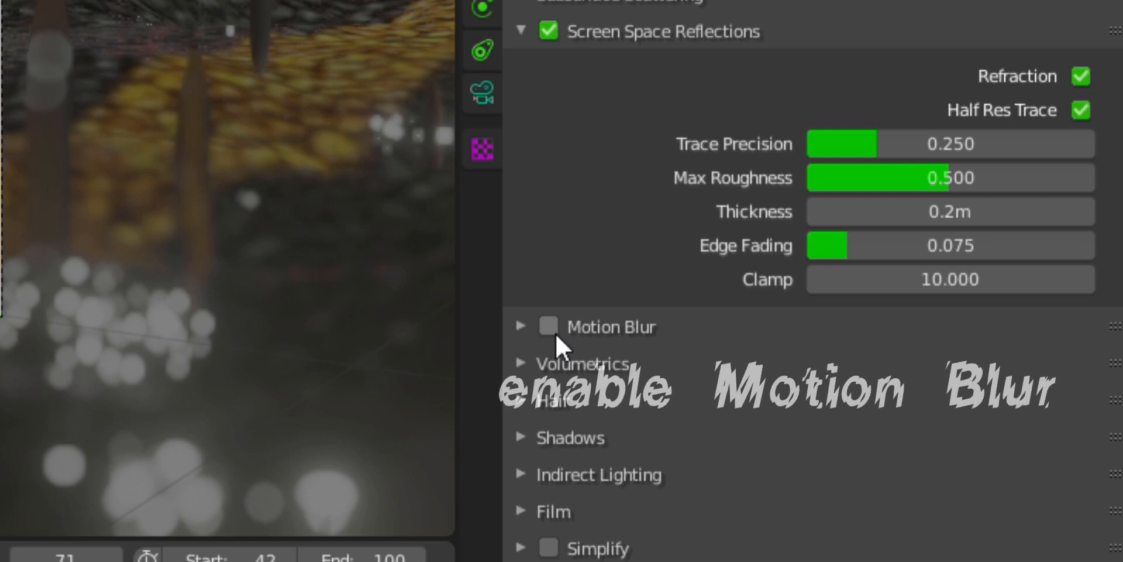
# Step: Enable Motion Blur in the render settings and set the Color Management look to Very High Contrast
pyautogui.click(554, 333)
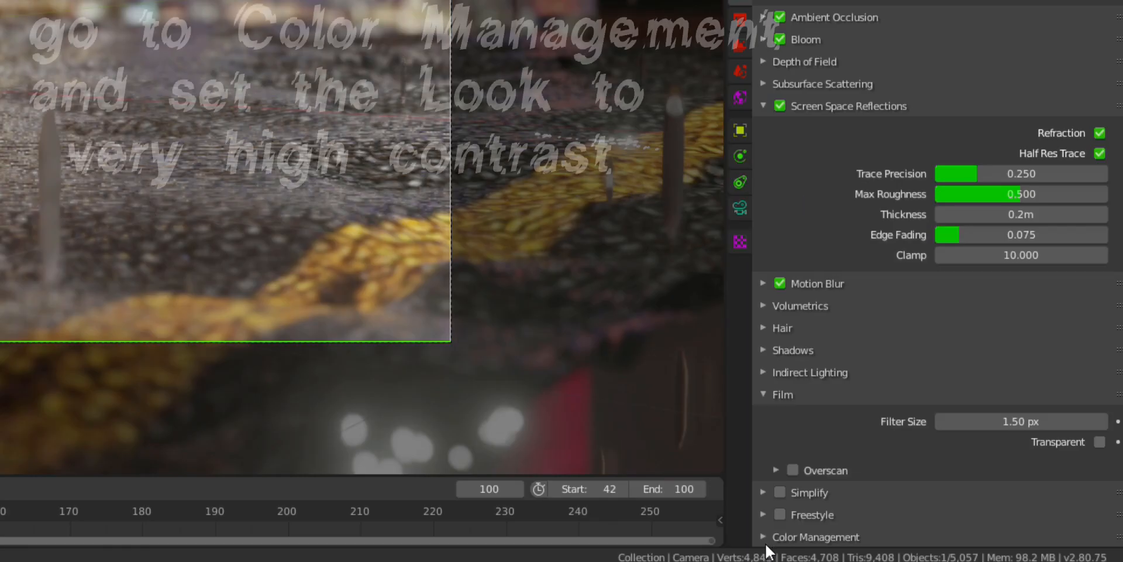
pyautogui.click(767, 536)
pyautogui.scroll(-5, 912, 419)
pyautogui.click(950, 438)
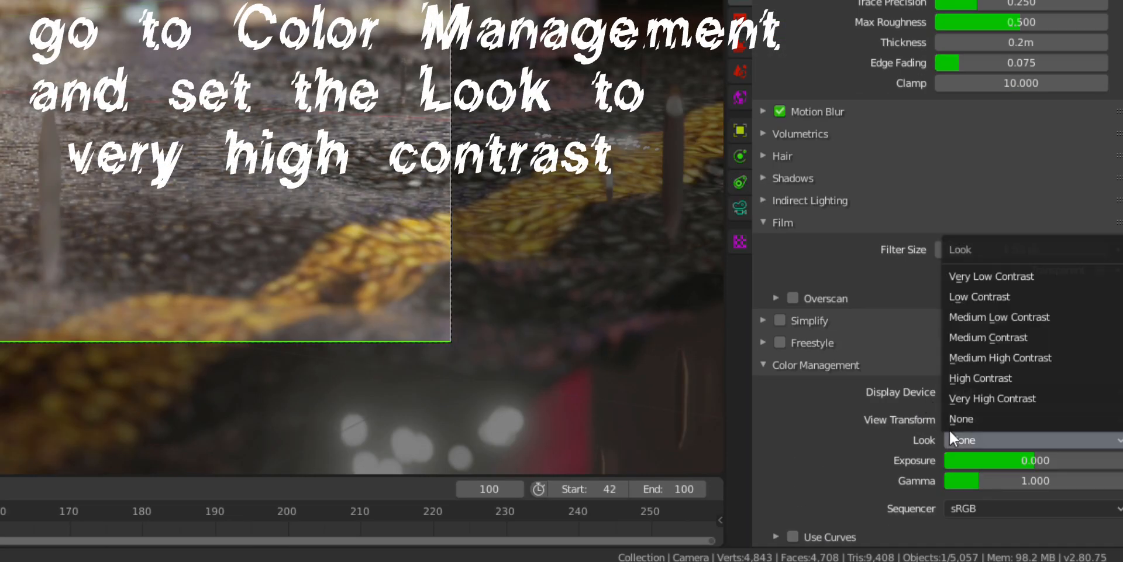
pyautogui.click(974, 395)
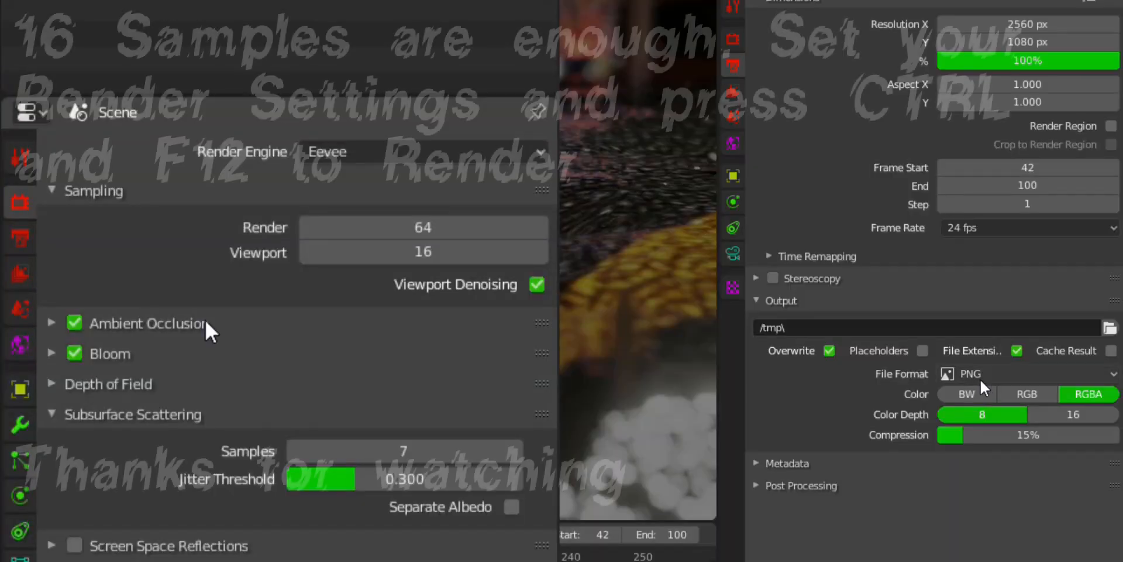
# Step: Set the output format to FFmpeg video with an MPEG-4 container and the render samples to 16
pyautogui.click(980, 375)
pyautogui.click(1045, 503)
pyautogui.click(801, 422)
pyautogui.click(985, 451)
pyautogui.press('BackSpace')
pyautogui.press('BackSpace')
pyautogui.write('16')
pyautogui.click(958, 387)
pyautogui.press('Return')
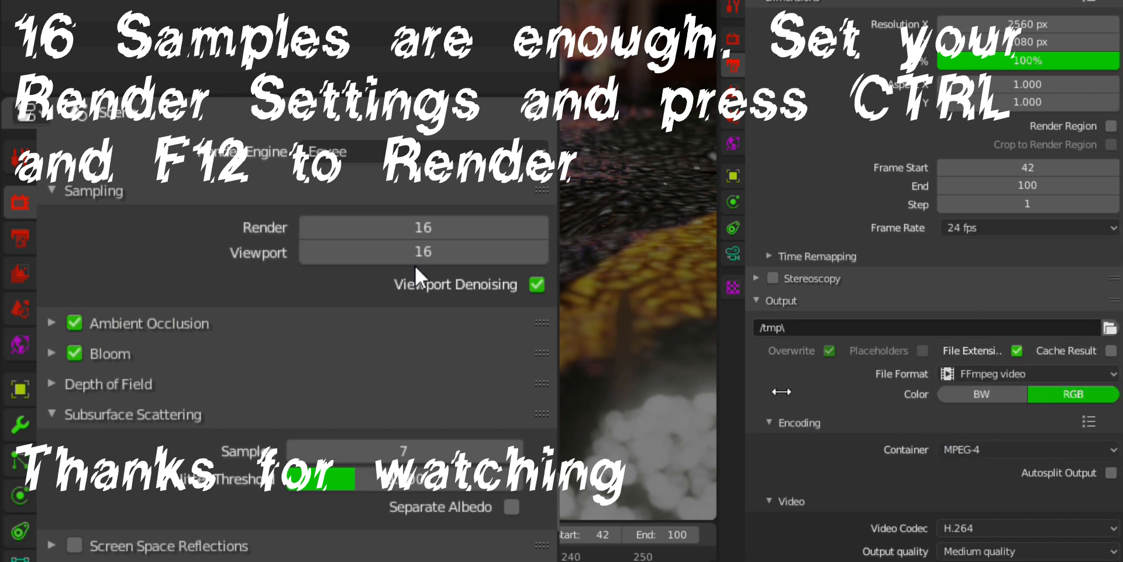